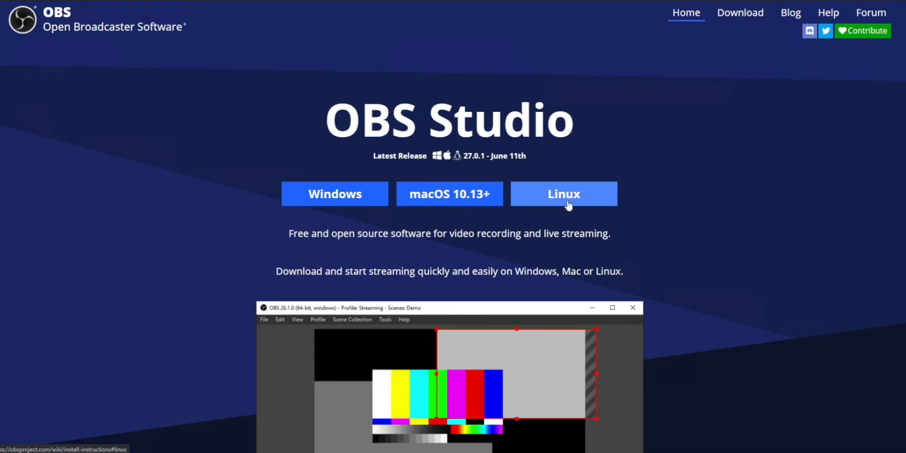
Download the Windows installer of OBS Studio and install it to the default destination folder.
left_click(342, 197)
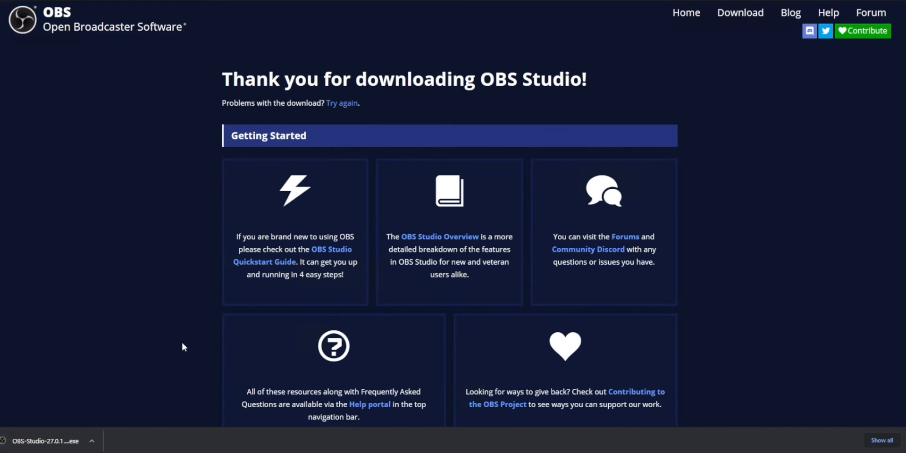
left_click(39, 444)
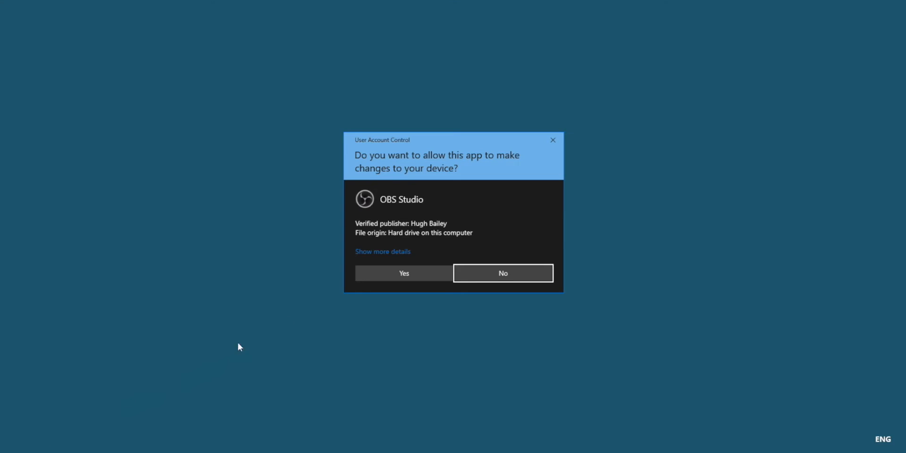
left_click(389, 272)
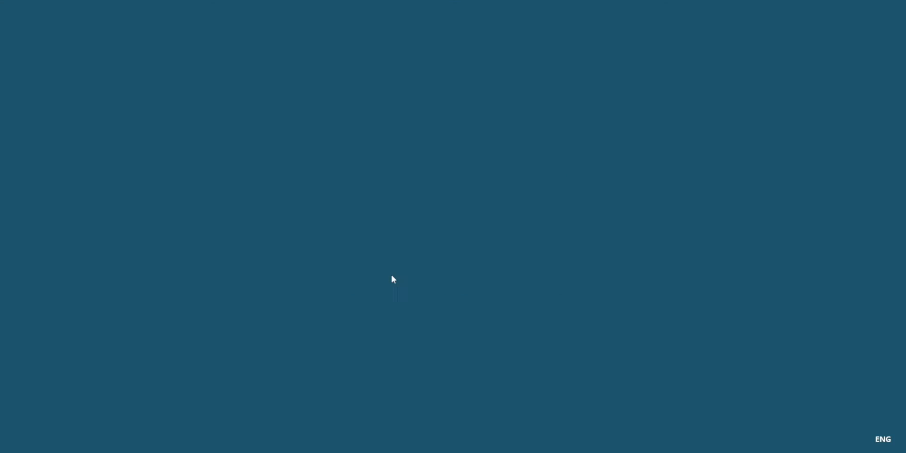
left_click(508, 284)
left_click(508, 285)
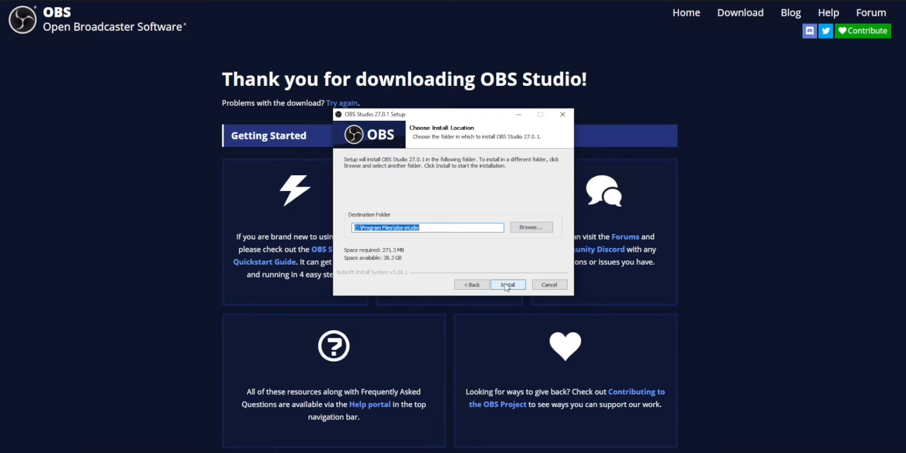
left_click(508, 285)
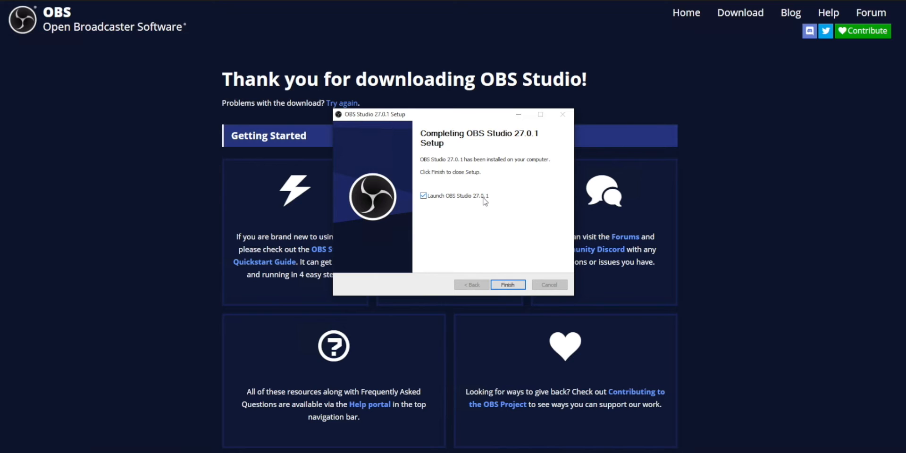
Finish the OBS Studio setup with the launch option enabled.
left_click(863, 4)
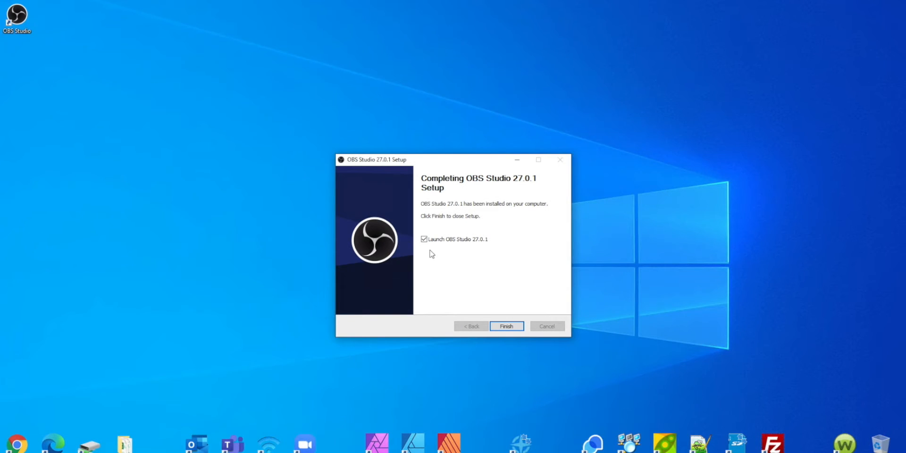
left_click(516, 329)
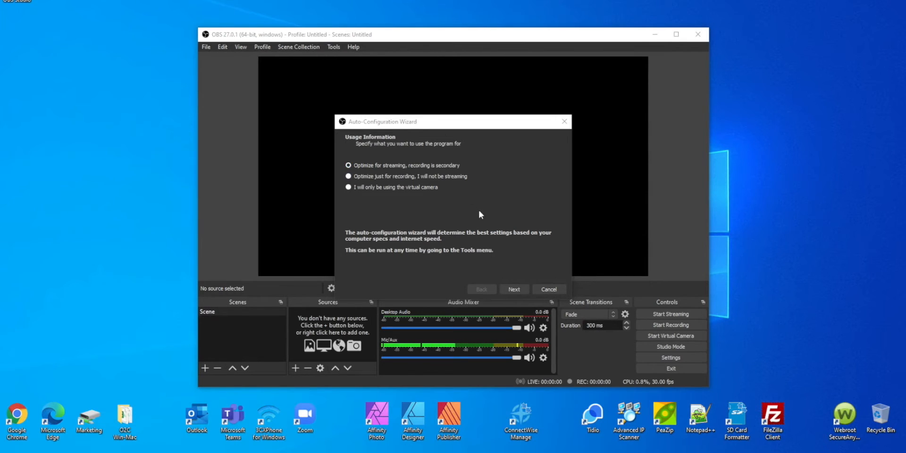
In the auto-configuration wizard, keep streaming optimisation and the default 1920x1080 resolution and 60-or-30 FPS settings.
left_click(519, 287)
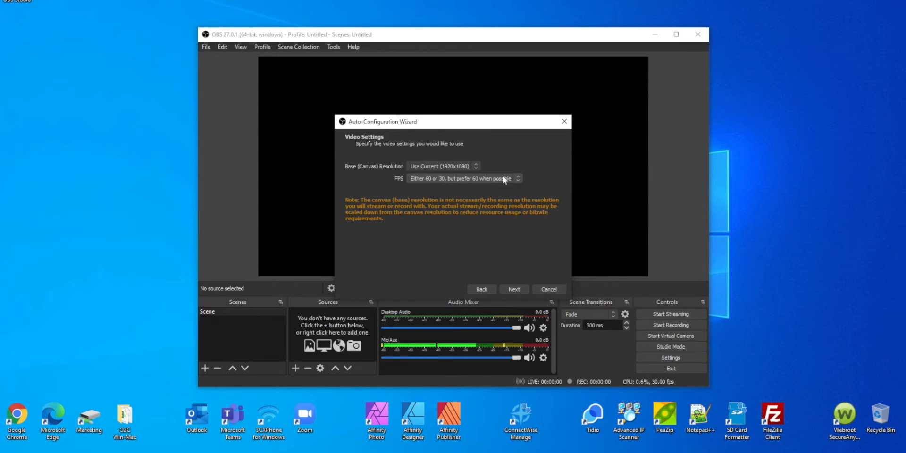
left_click(476, 167)
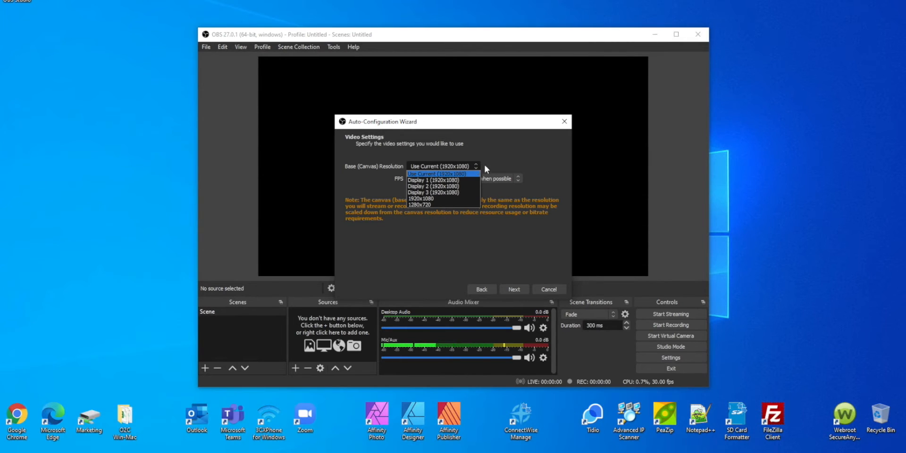
left_click(485, 166)
left_click(502, 178)
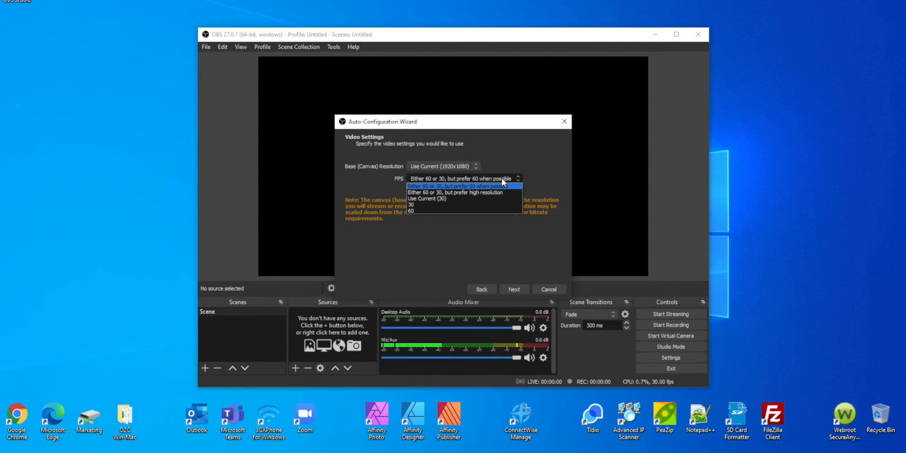
left_click(536, 168)
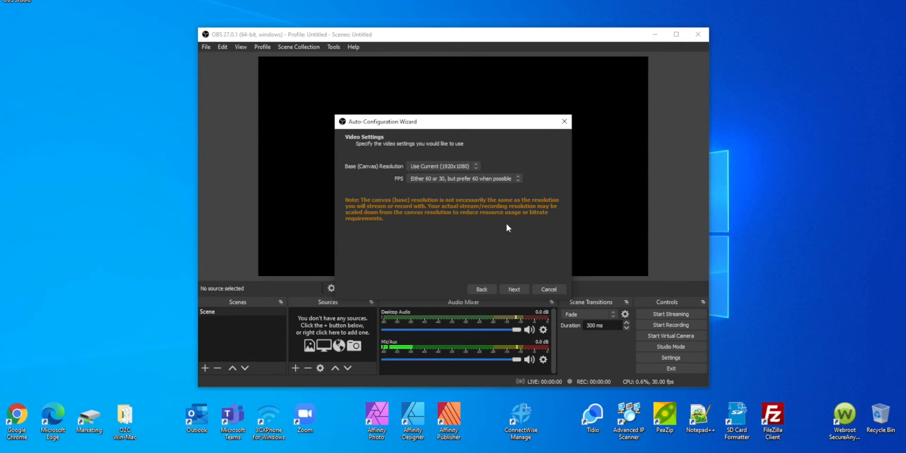
left_click(508, 291)
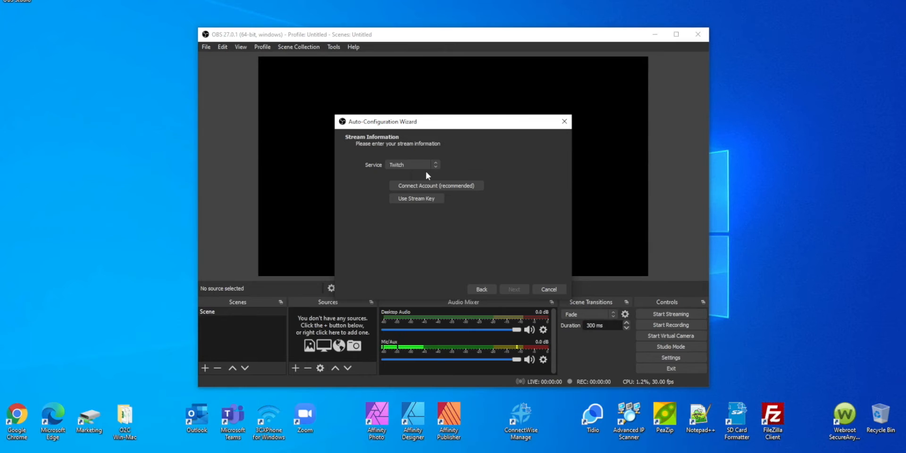
Choose Custom... as the streaming service, then cancel the auto-configuration wizard.
left_click(438, 164)
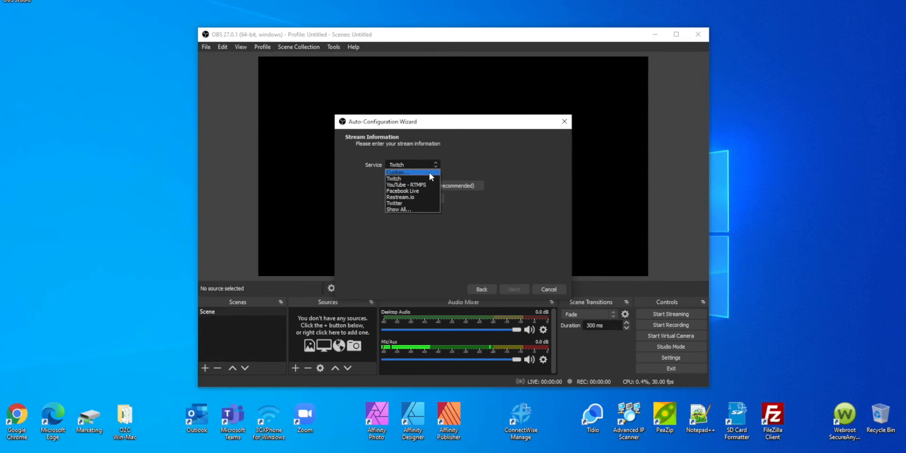
left_click(411, 209)
left_click_drag(435, 214, 437, 171)
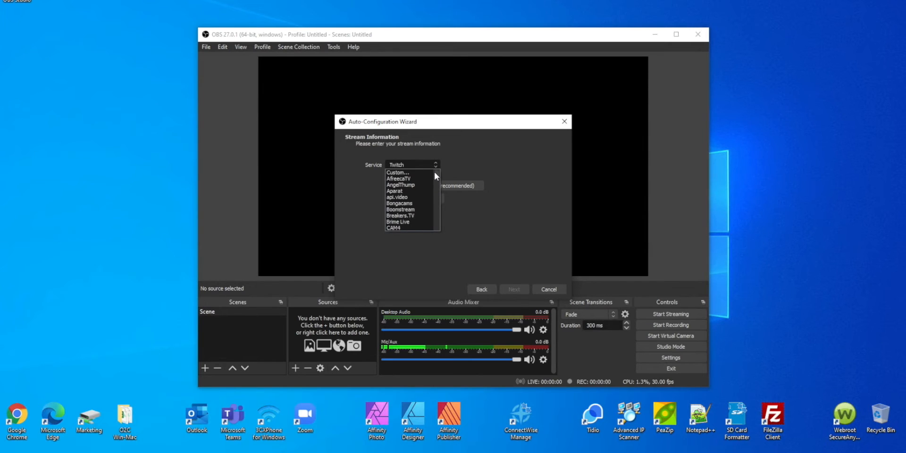
left_click(429, 173)
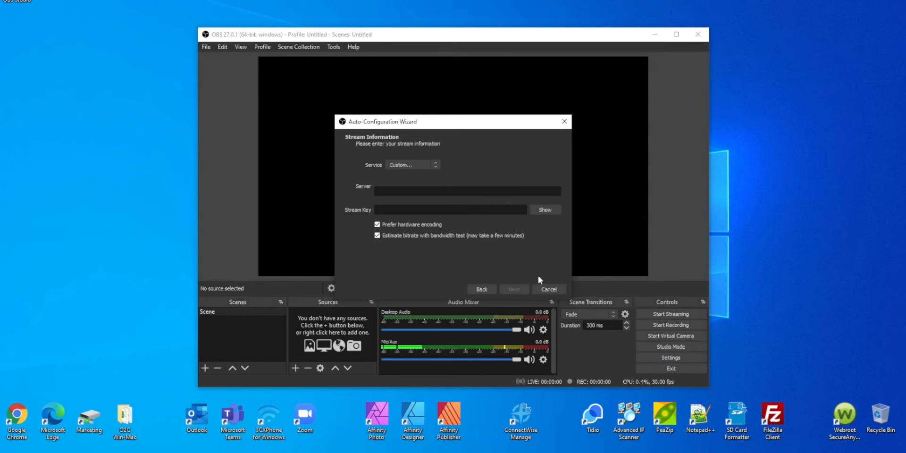
left_click(545, 287)
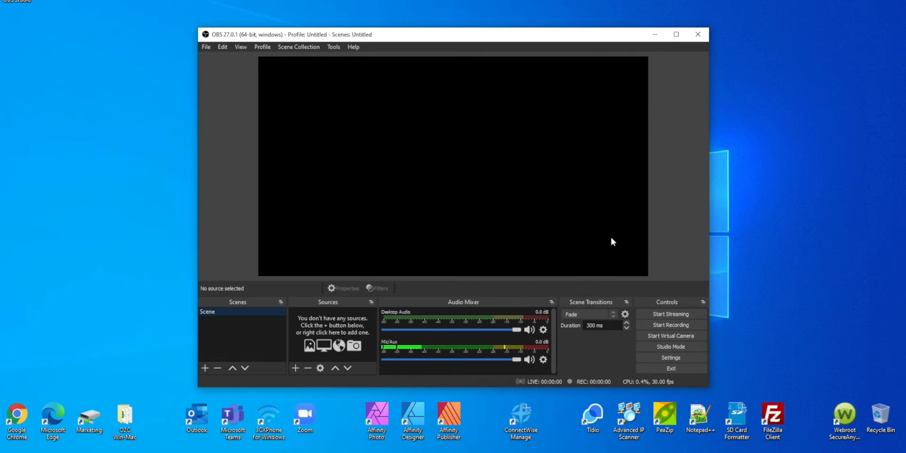
Maximize the OBS window and open Settings to review the General and Stream pages.
left_click(677, 34)
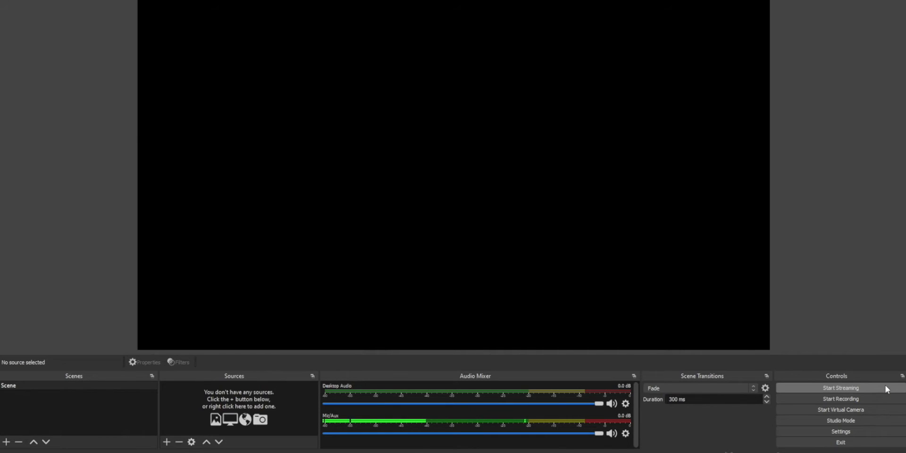
left_click(879, 432)
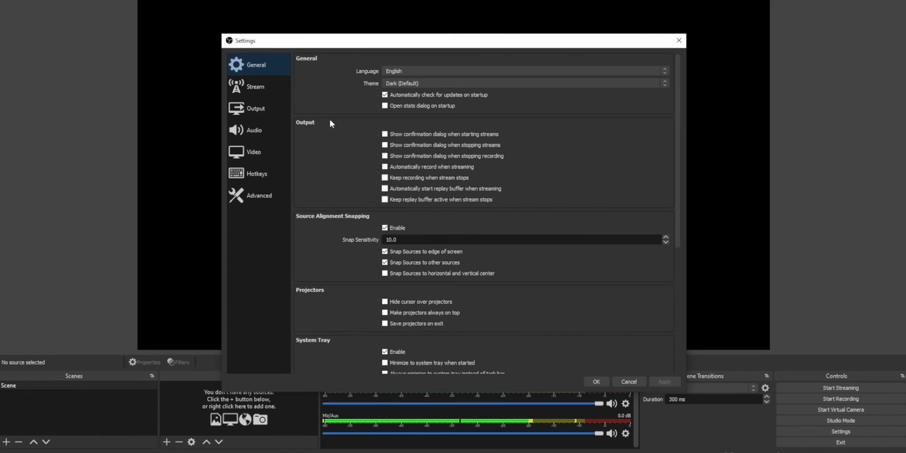
scroll(330, 135, "down", 5)
scroll(331, 133, "up", 5)
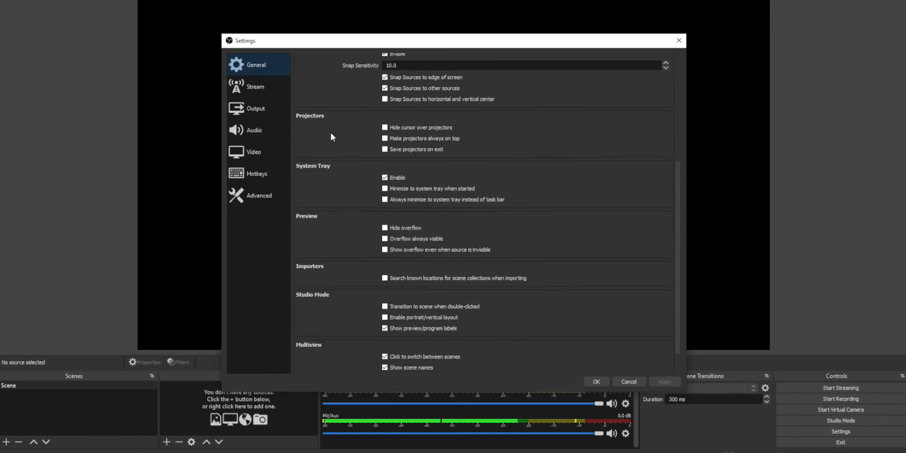
left_click(267, 88)
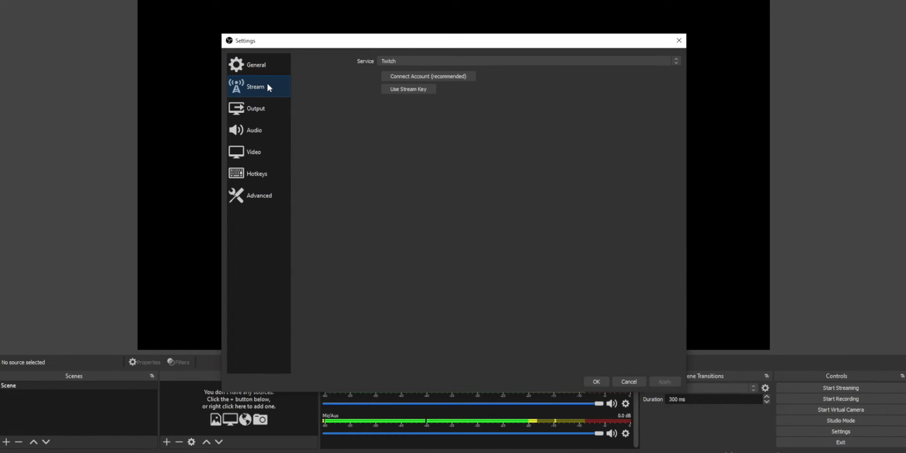
Set the recording quality to Lossless Quality, Tremendously Large File Size and accept the warning.
left_click(259, 113)
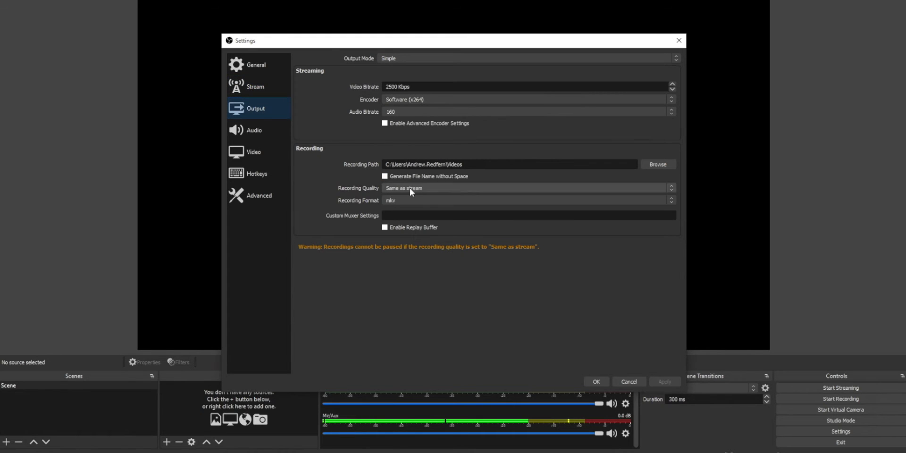
left_click(598, 187)
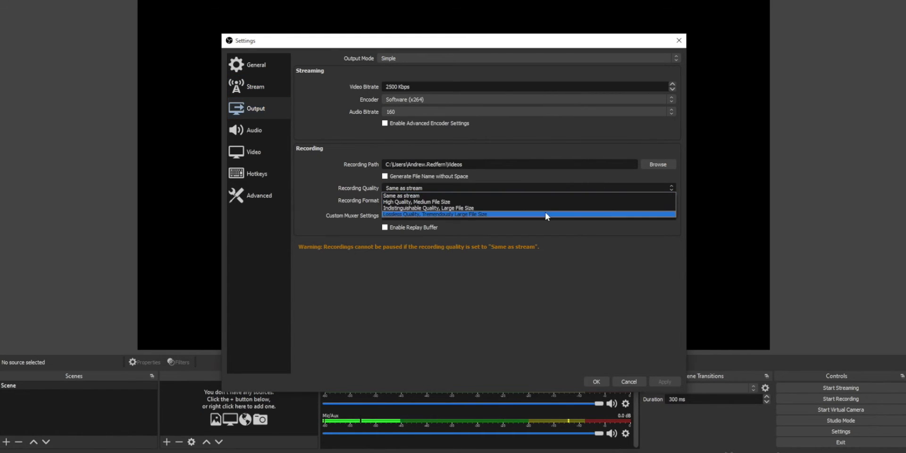
left_click(599, 215)
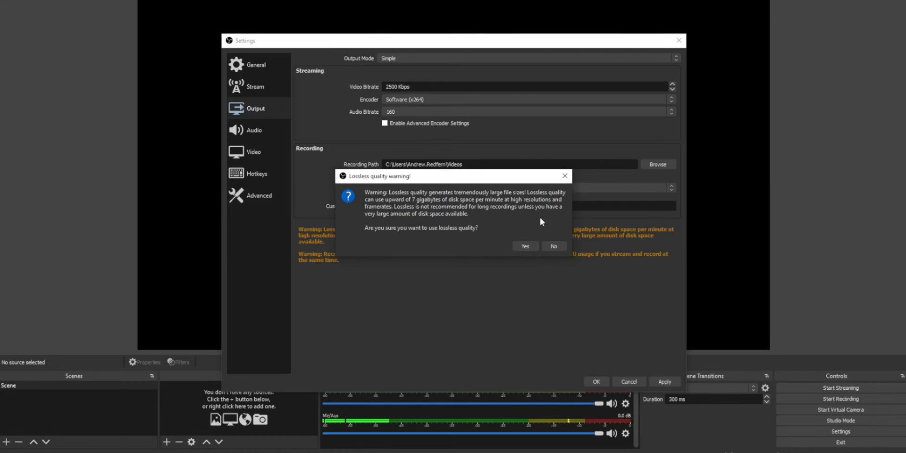
left_click(527, 239)
left_click(658, 189)
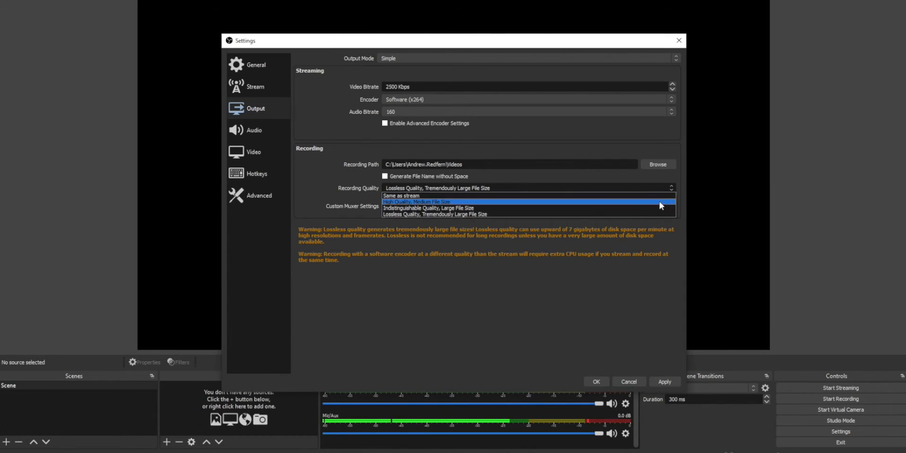
left_click(658, 213)
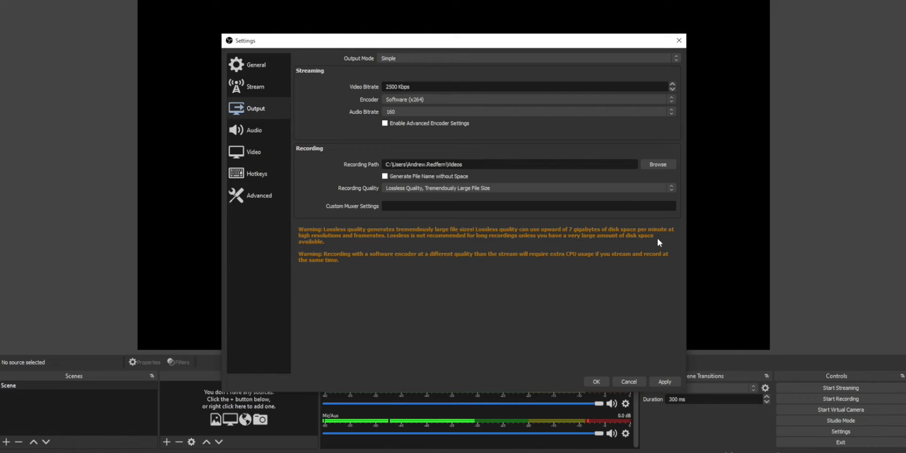
Set the recording quality to Indistinguishable Quality, Large File Size.
left_click(655, 188)
left_click(627, 196)
left_click(661, 188)
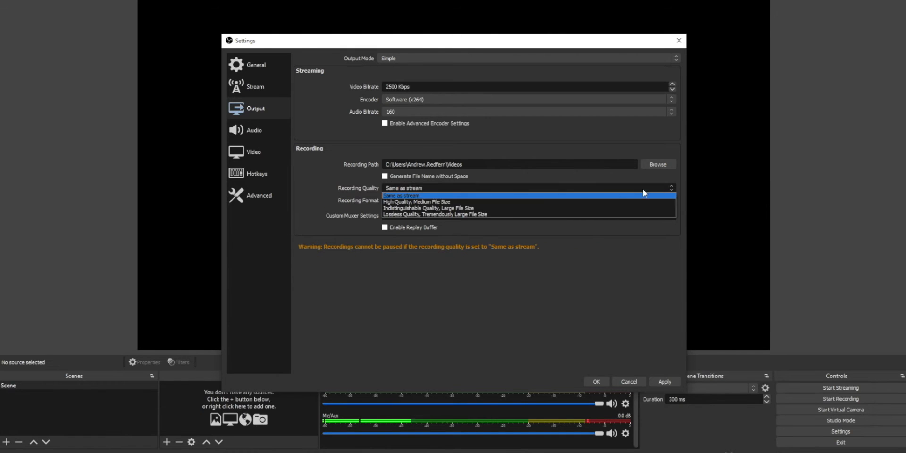
left_click(472, 208)
Set the recording format to mp4 and apply the output settings.
left_click(670, 200)
left_click(673, 213)
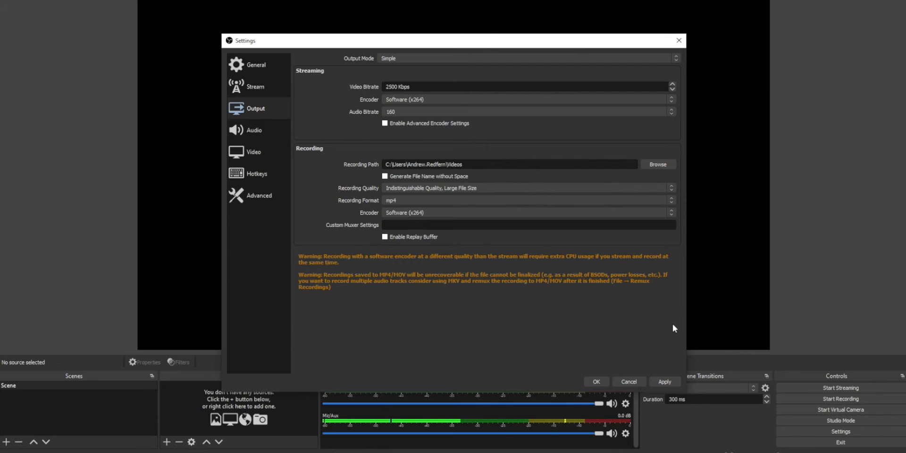
left_click(664, 381)
Review the Audio, Video, Hotkeys, Advanced and General settings pages, then close Settings.
left_click(267, 130)
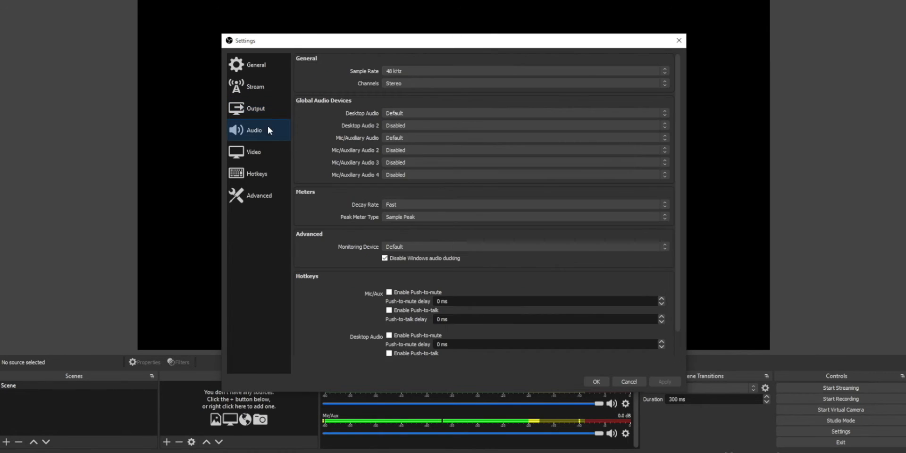
left_click(255, 151)
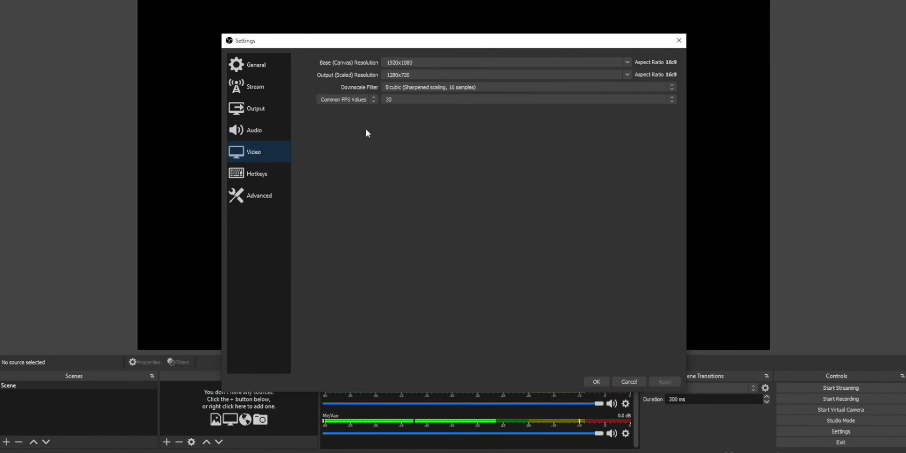
left_click(255, 174)
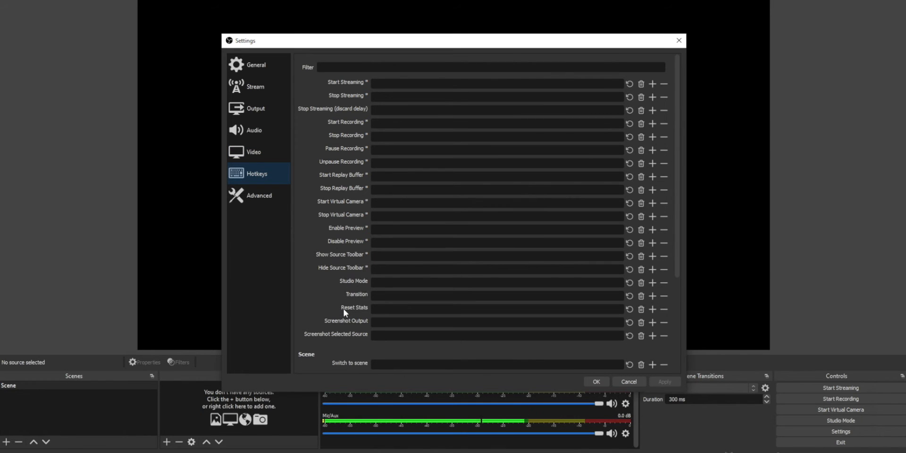
left_click(257, 199)
scroll(335, 200, "down", 3)
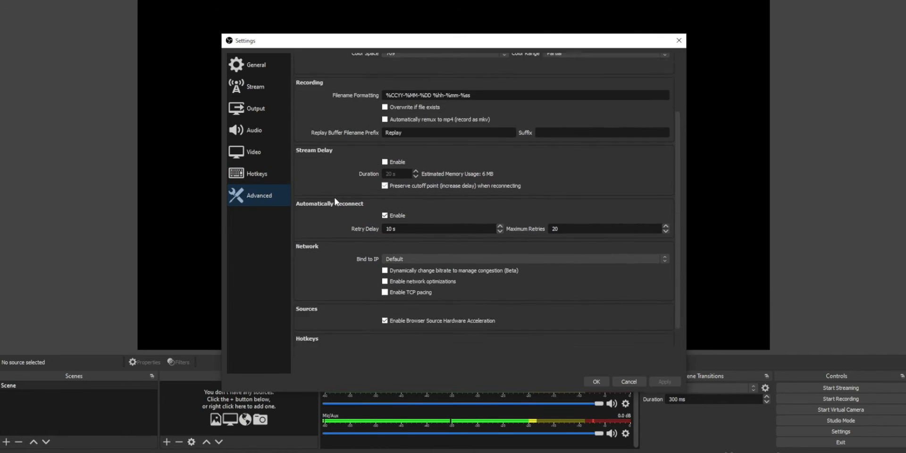
scroll(334, 196, "up", 3)
left_click(265, 65)
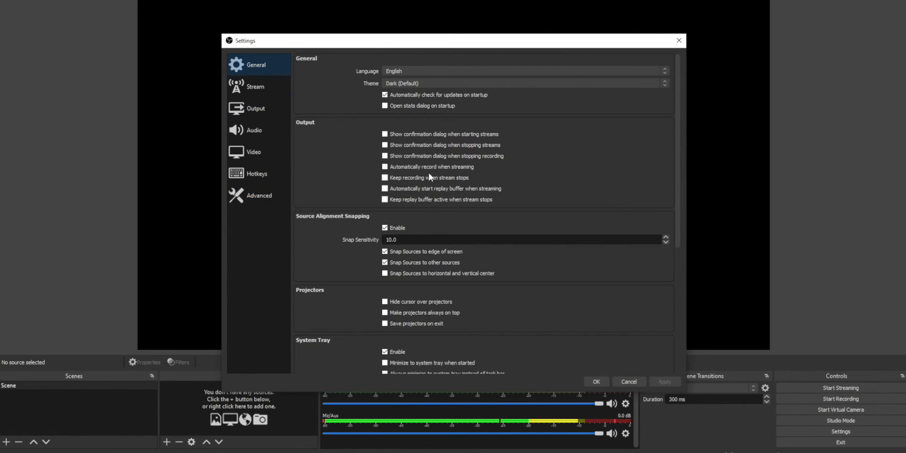
left_click(607, 380)
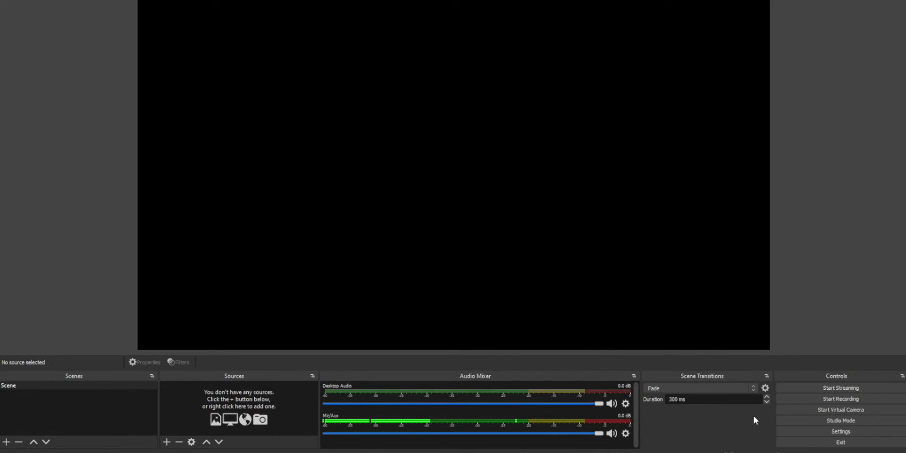
Add a new scene named Teams Scene 1.
left_click(755, 390)
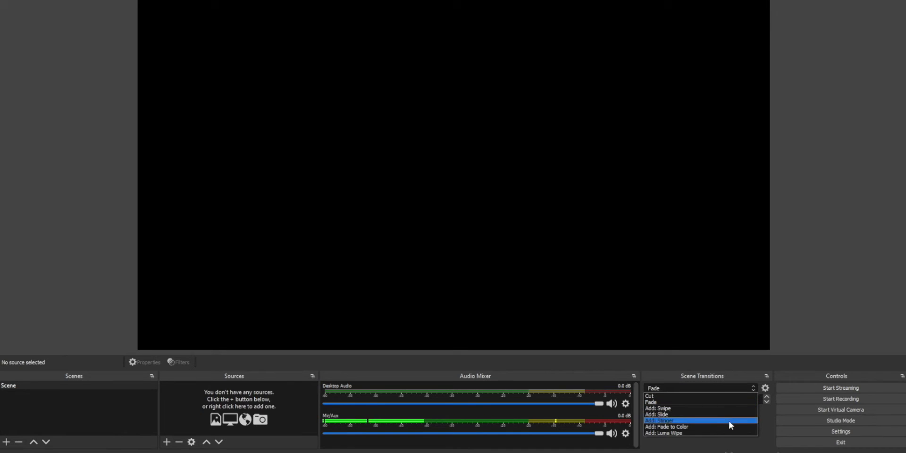
left_click(729, 446)
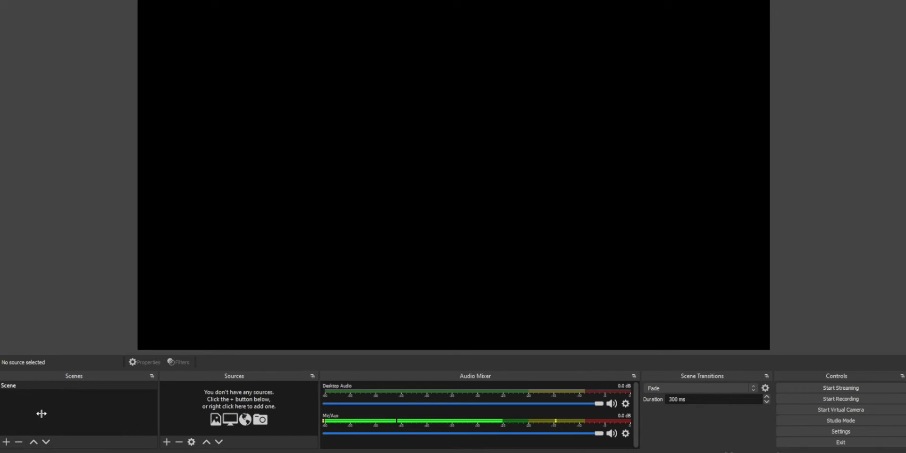
left_click(6, 442)
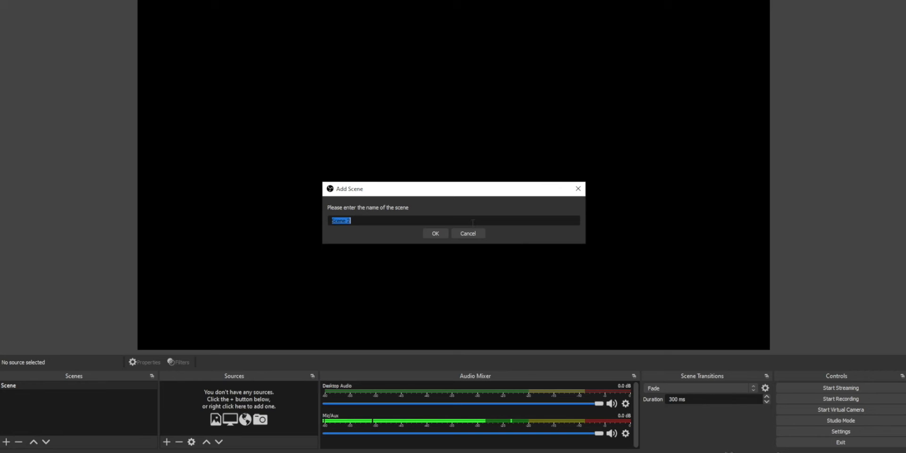
type("Teams Scene 1")
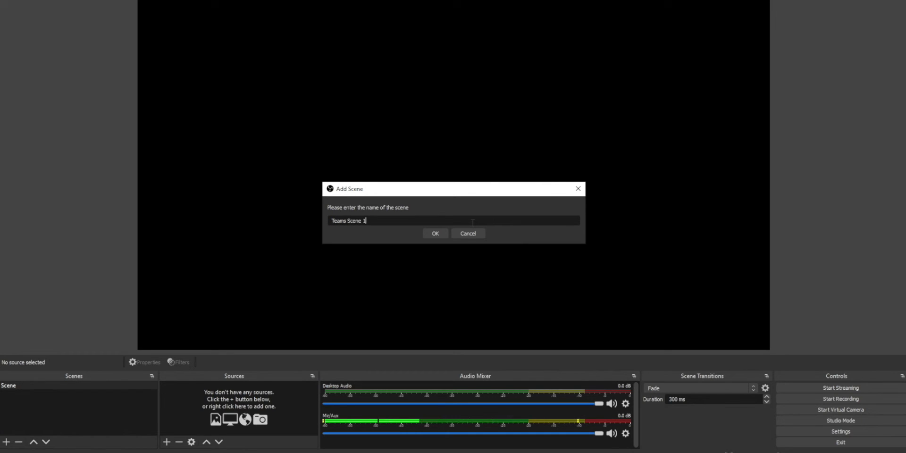
left_click(440, 238)
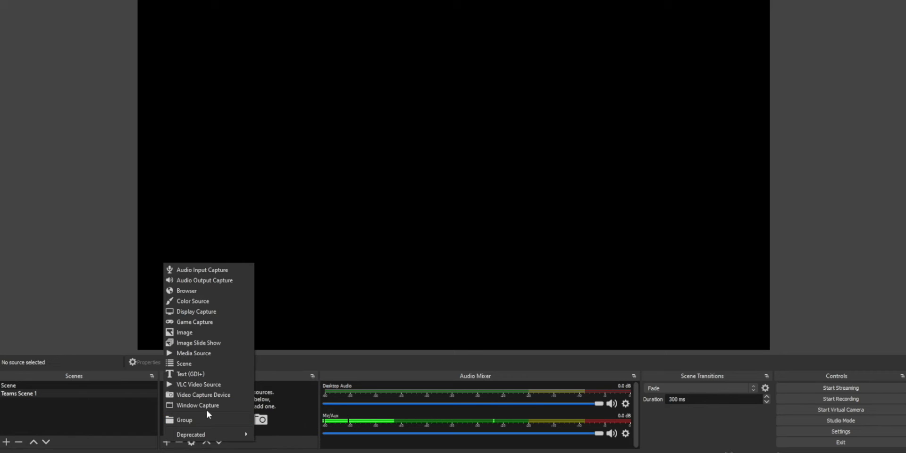
Add a color source named Blue to the scene and set its colour to #0070a3.
left_click(224, 301)
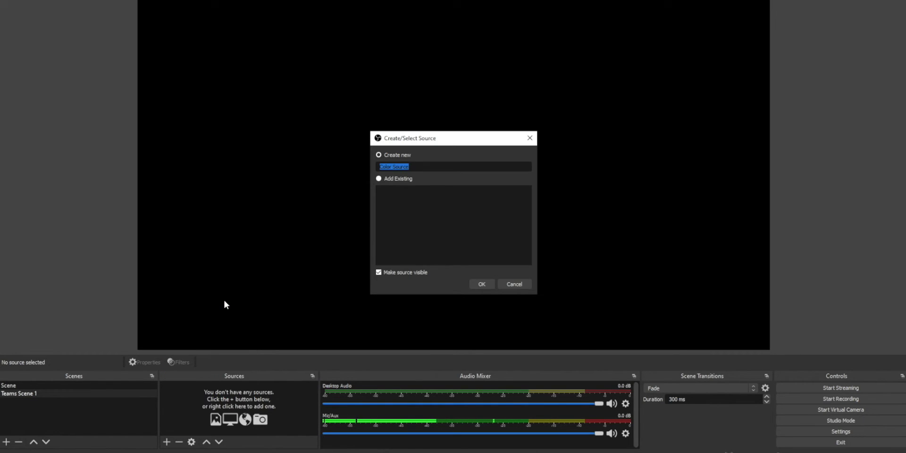
type("Blue")
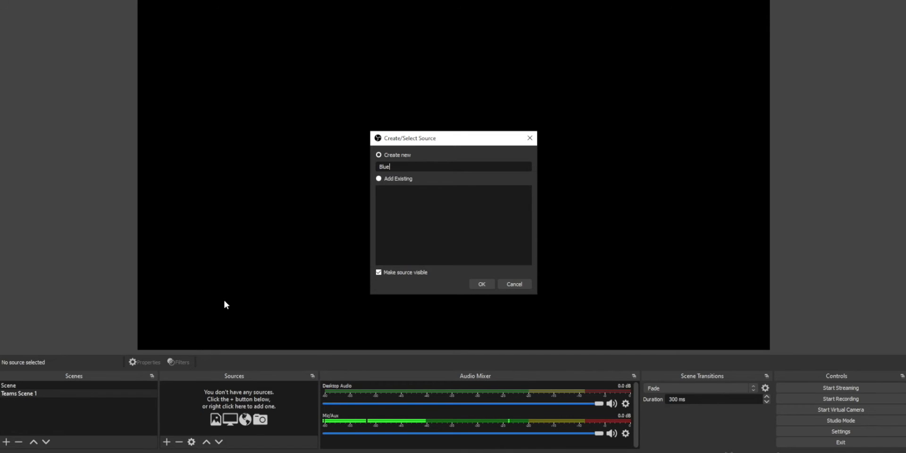
key("Return")
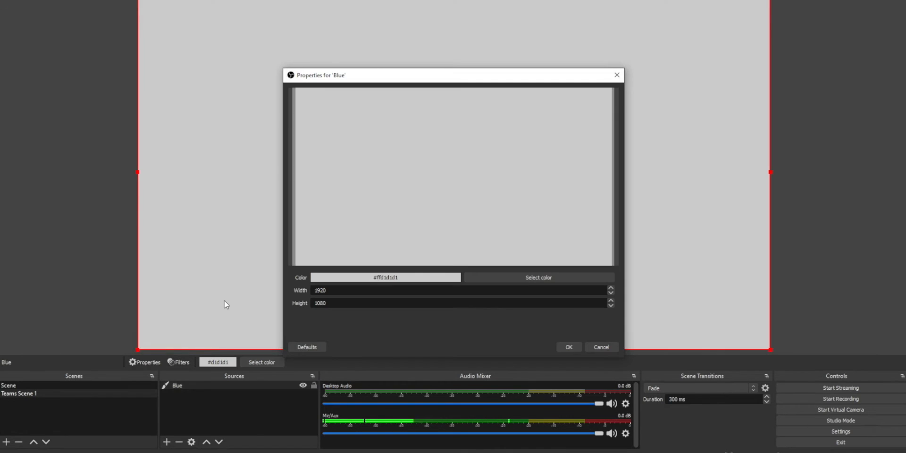
left_click(522, 277)
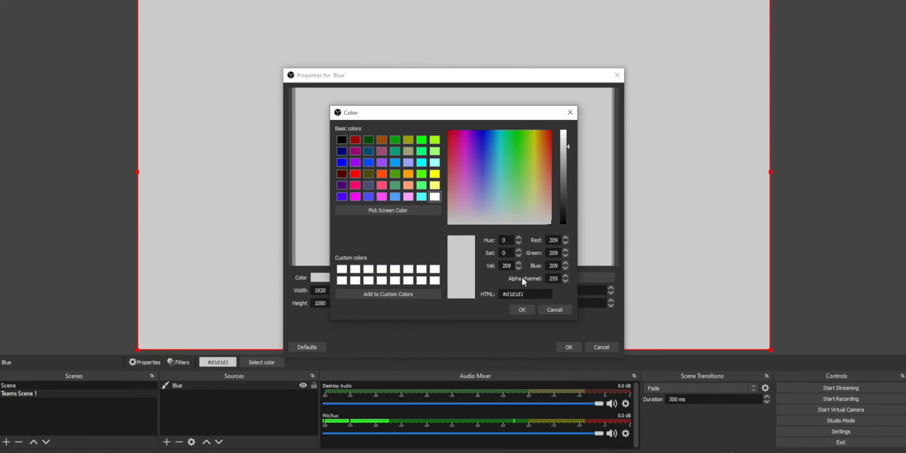
left_click(368, 162)
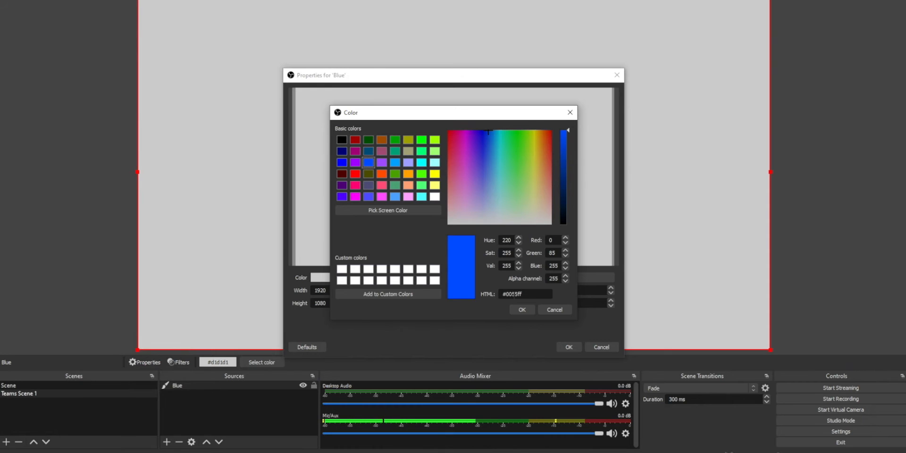
left_click_drag(525, 294, 504, 294)
type("0070a3")
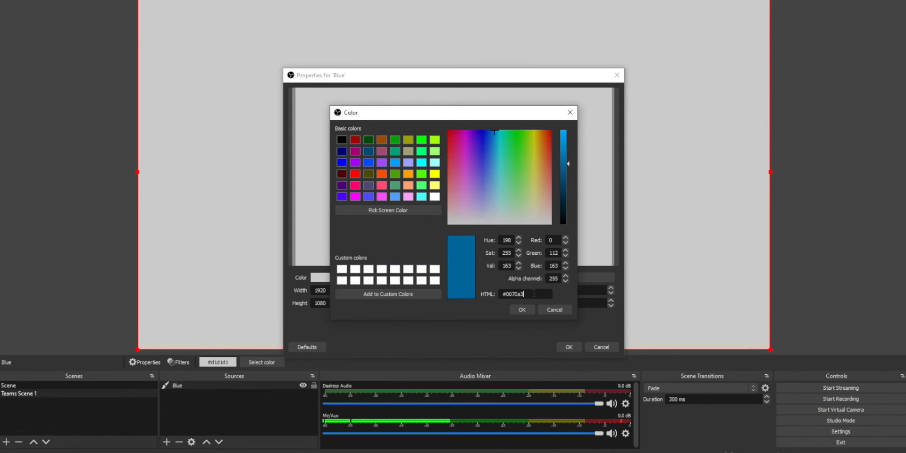
key("Return")
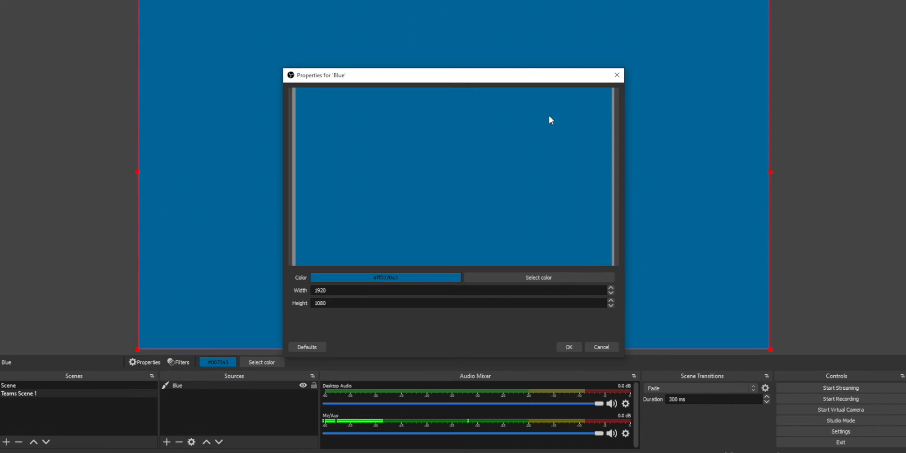
Set the Blue source's height to 150 and move the bar down toward the bottom of the canvas.
left_click_drag(540, 78, 819, 185)
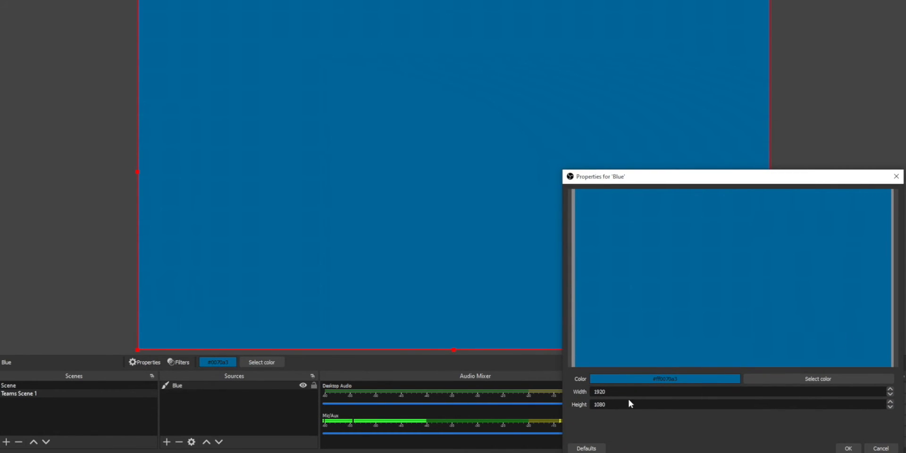
double_click(600, 391)
double_click(596, 404)
type("150")
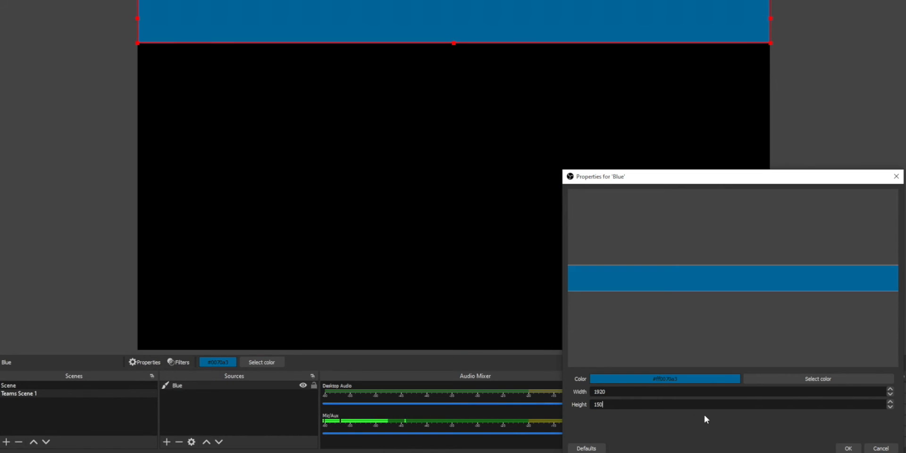
left_click(845, 448)
left_click_drag(542, 28, 542, 301)
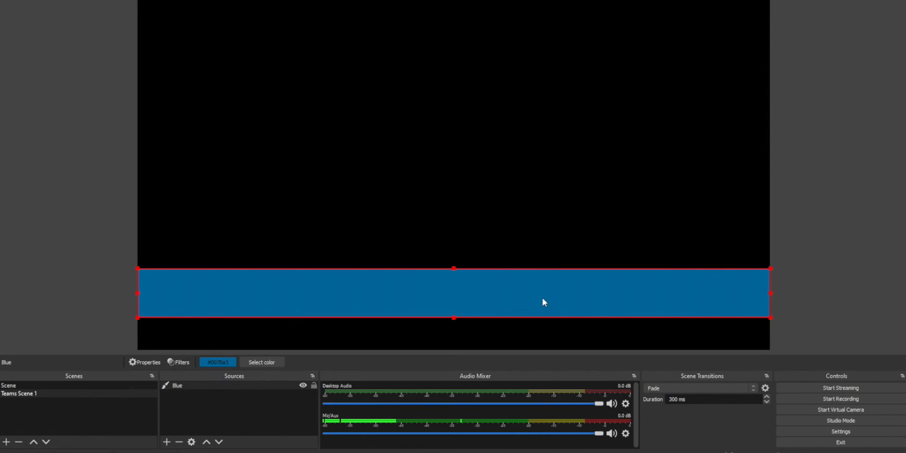
Add another color source named White and set its colour to pure white #ffffff.
left_click(474, 343)
left_click(167, 441)
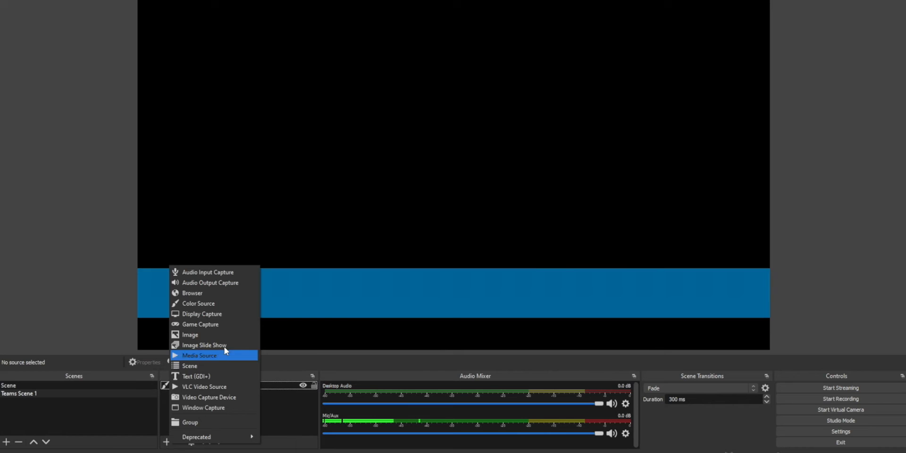
left_click(228, 305)
type("White")
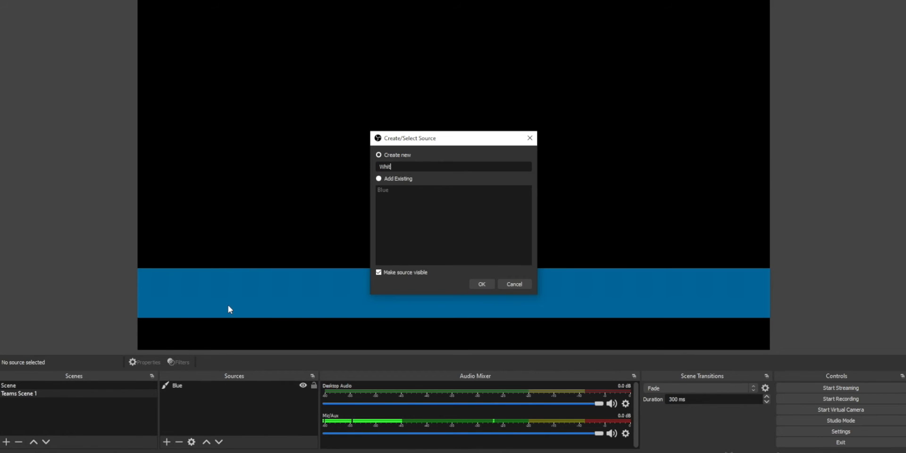
left_click(479, 285)
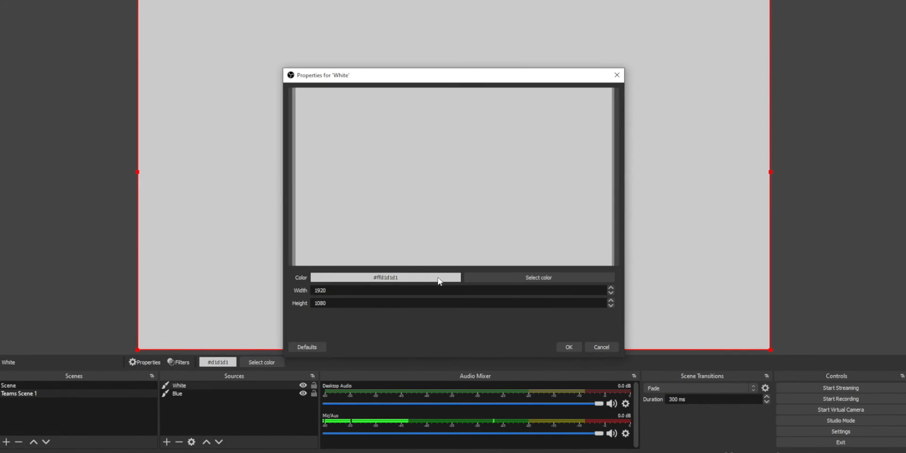
left_click(478, 281)
left_click(435, 197)
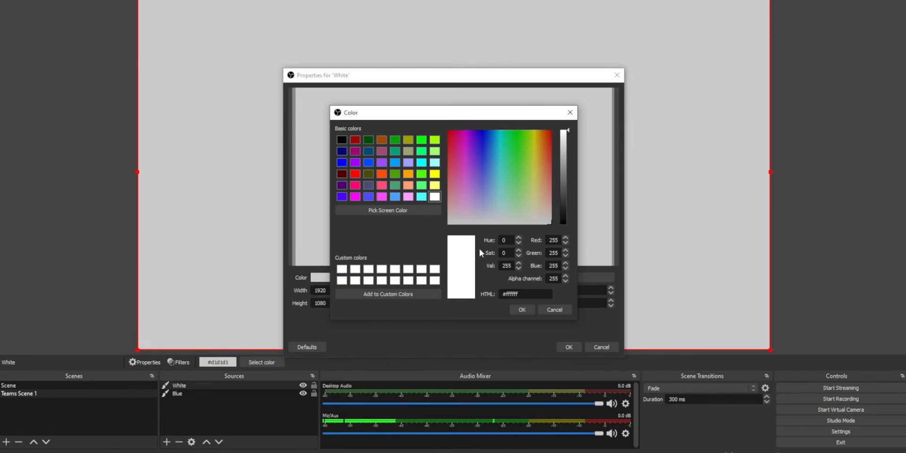
left_click(522, 310)
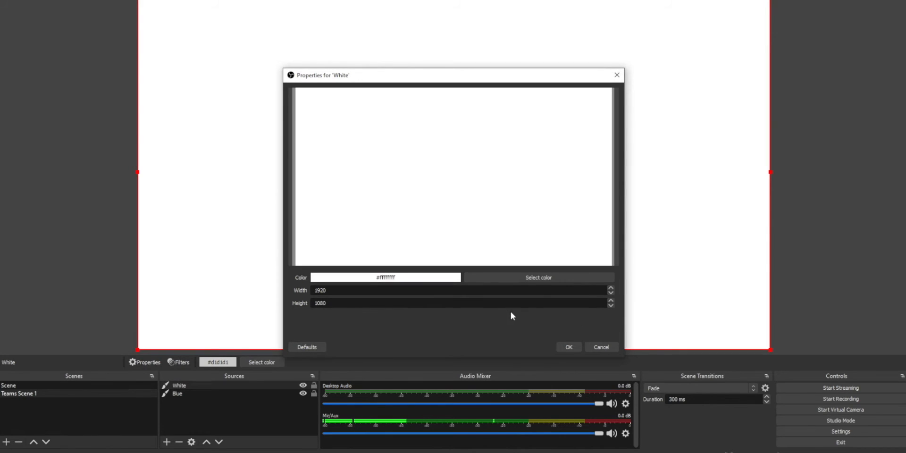
Set the White source's height to 150 and move it down to the bottom area of the canvas.
left_click_drag(339, 303, 263, 304)
type("150")
key("Return")
left_click_drag(441, 37, 434, 315)
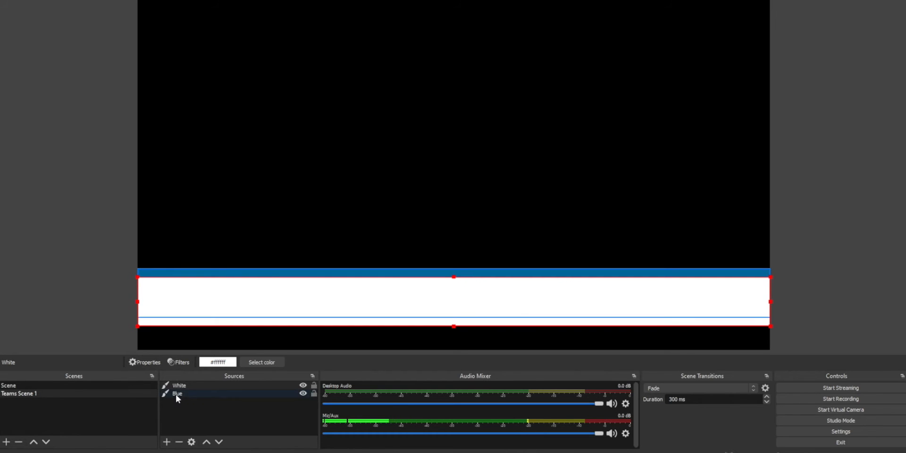
Move Blue above White in the source order and nudge the white bar so it sits below the blue bar.
left_click_drag(204, 392, 204, 382)
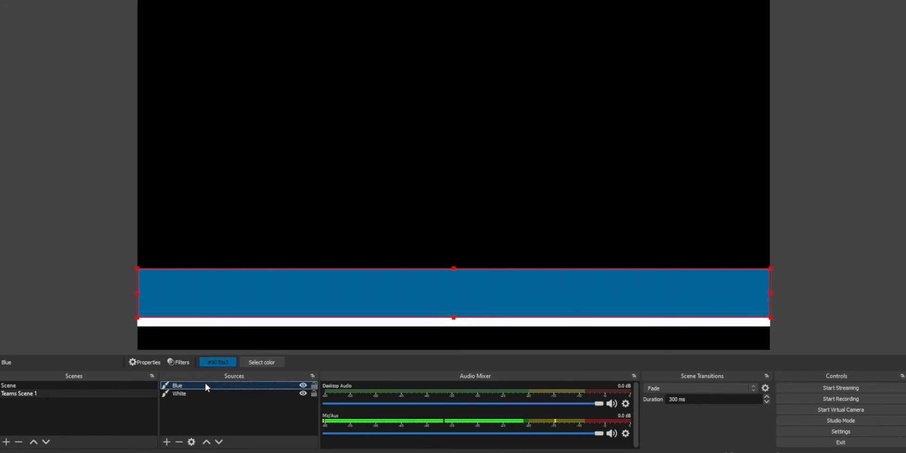
left_click(202, 391)
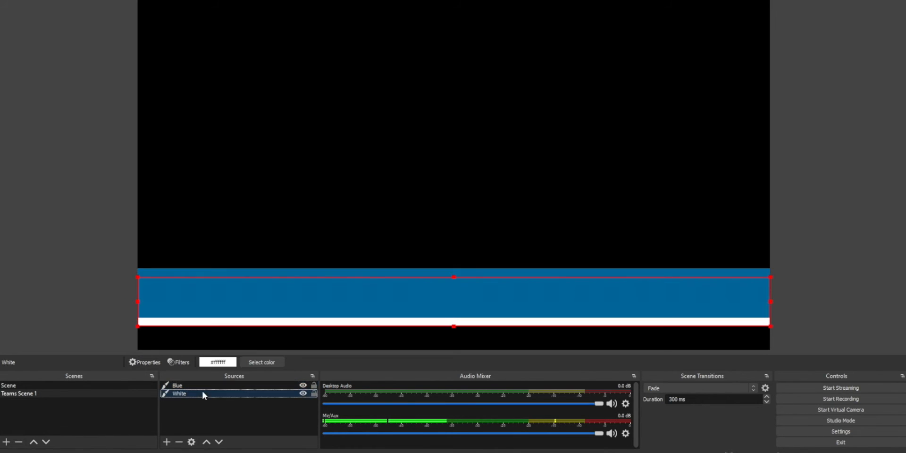
left_click_drag(331, 321, 329, 326)
left_click(296, 408)
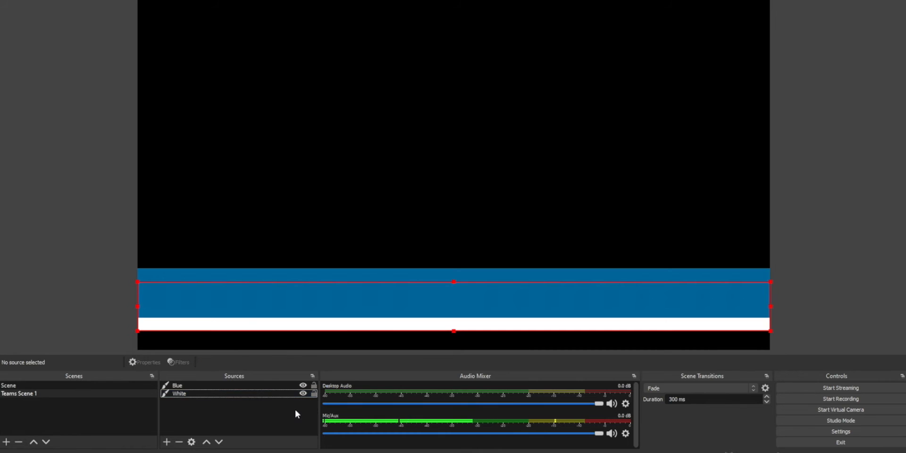
Add an image source named Logo using the O2C-Square image from the O2C Logos folder.
left_click(166, 442)
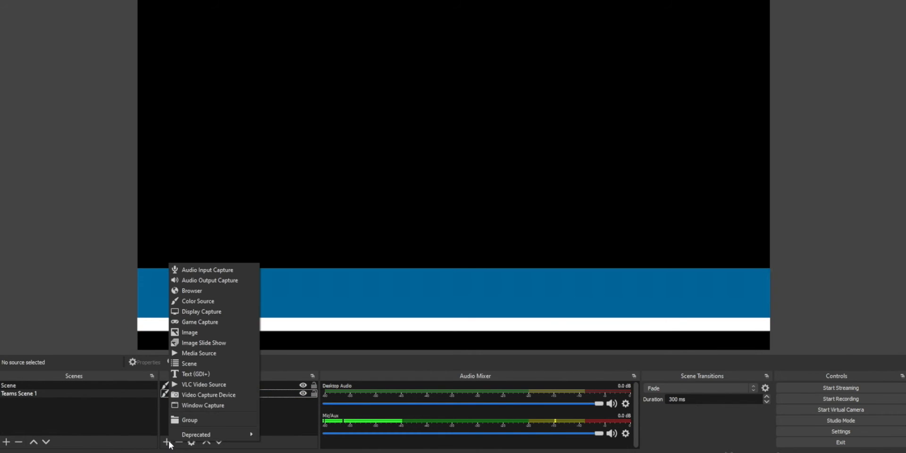
left_click(224, 333)
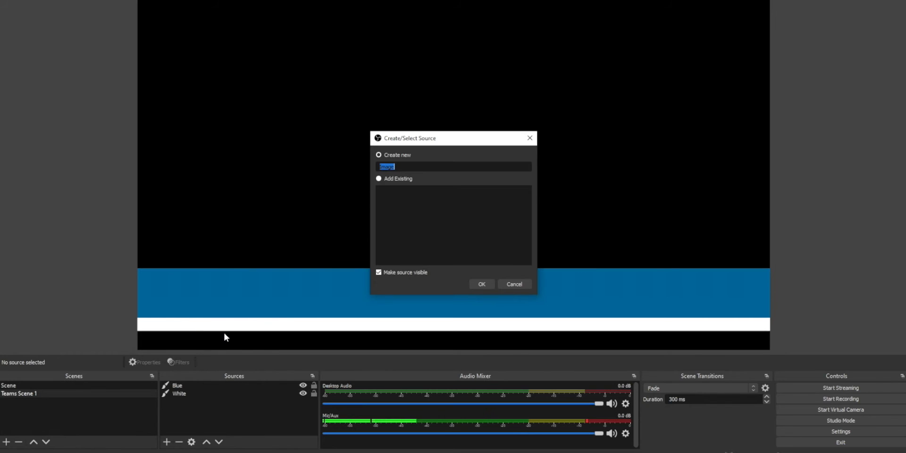
type("Logo")
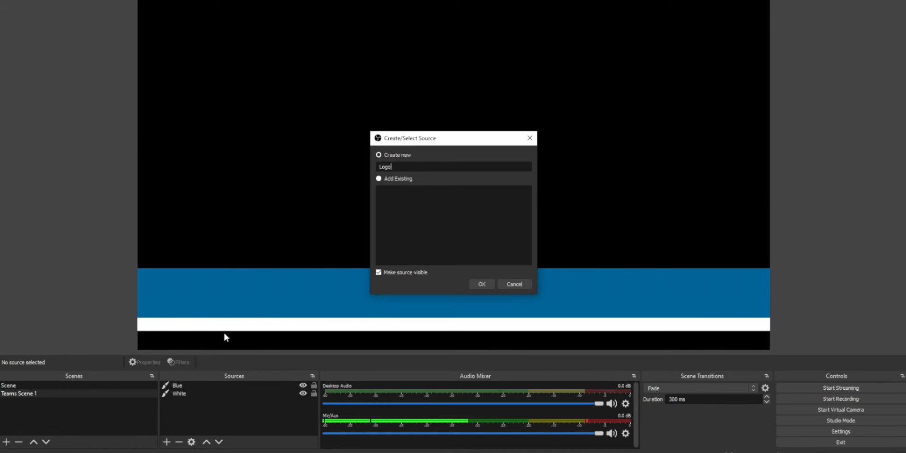
left_click(490, 286)
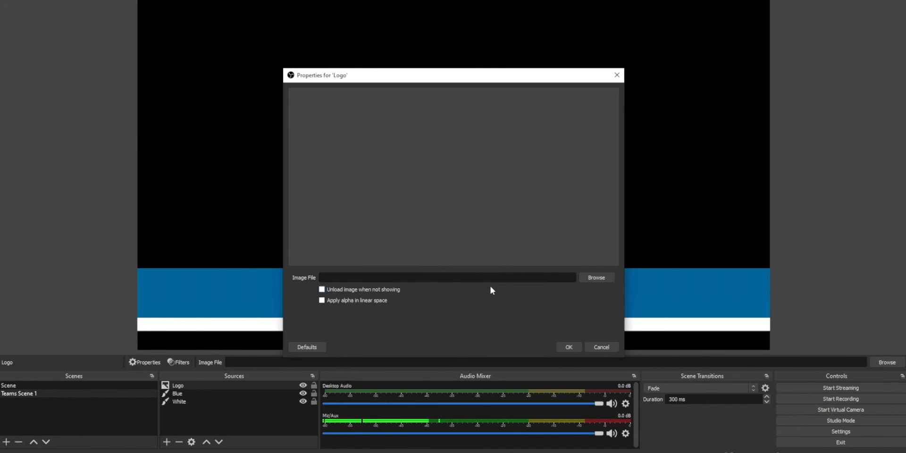
left_click(596, 278)
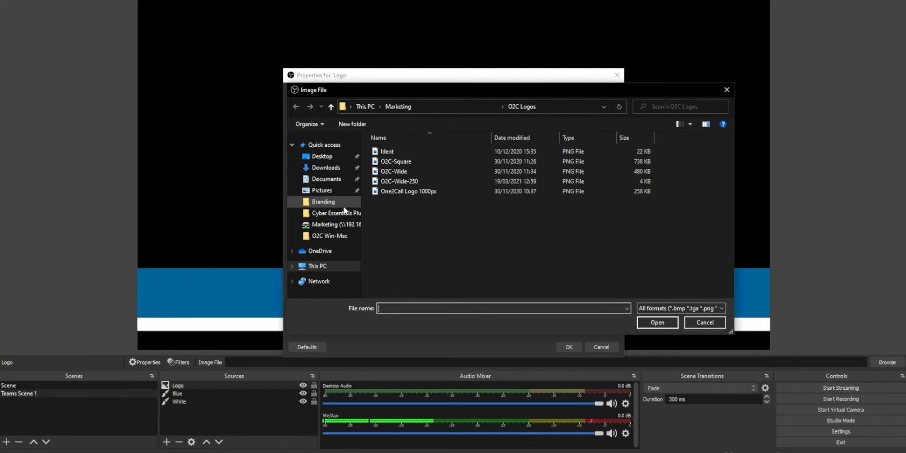
left_click(403, 163)
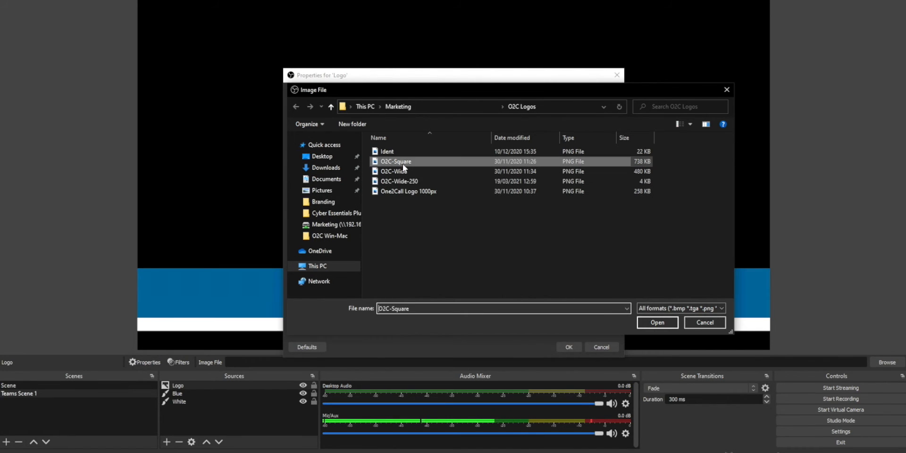
left_click(665, 323)
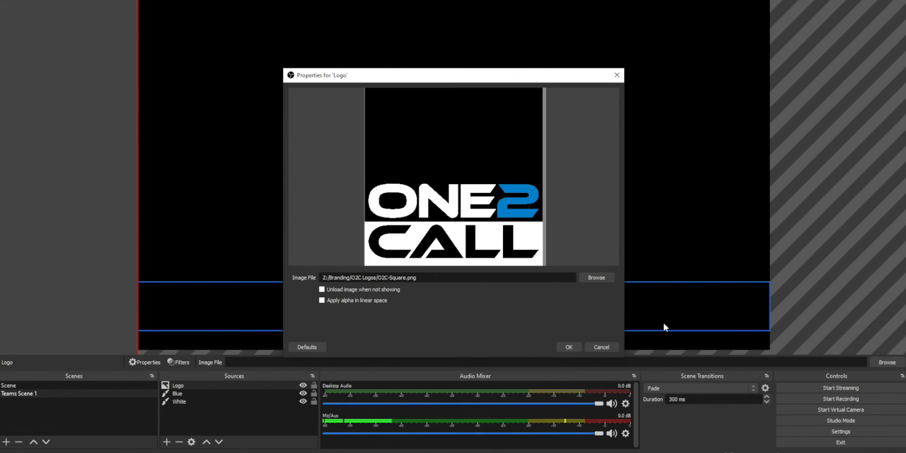
left_click(569, 347)
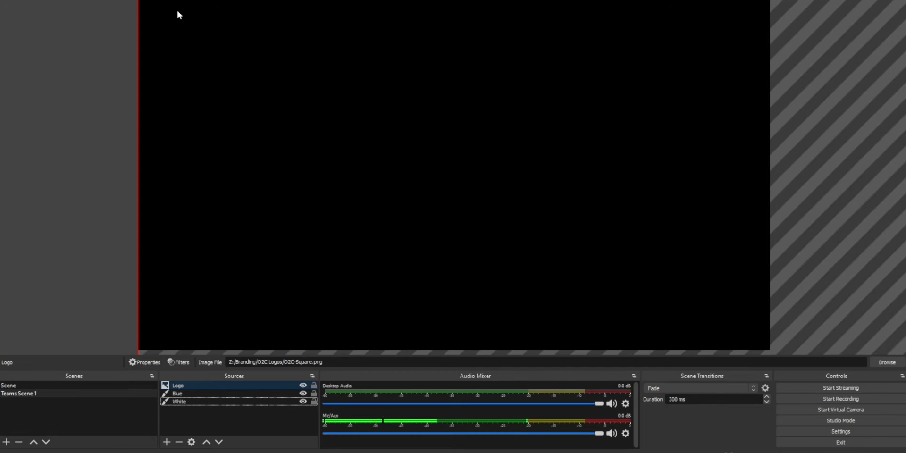
Scale the logo down and place it at the left end of the blue bar.
left_click_drag(150, 6, 433, 181)
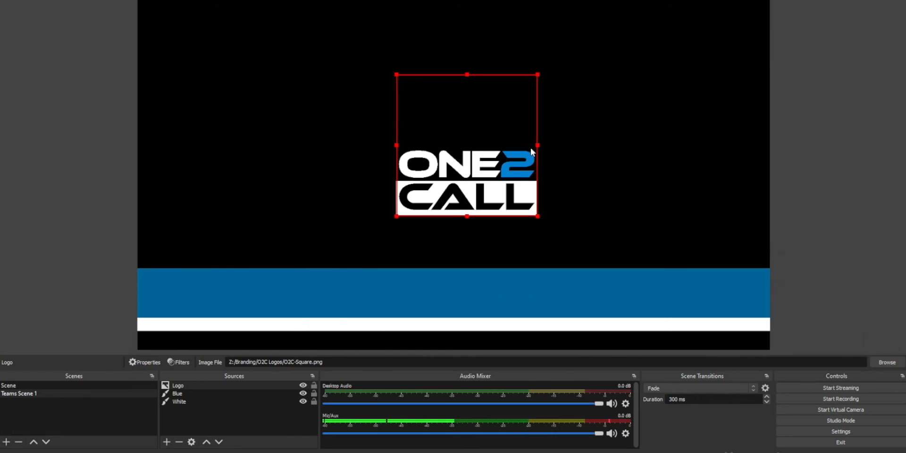
left_click_drag(512, 151, 277, 251)
left_click_drag(291, 213, 180, 287)
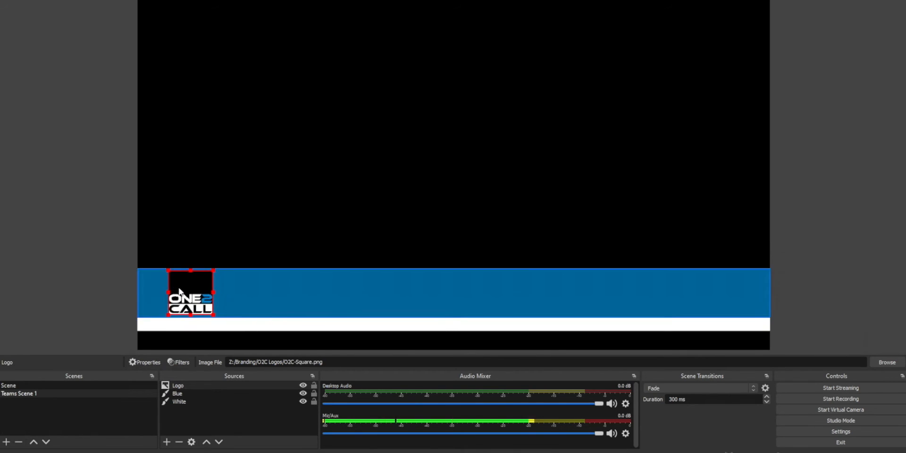
left_click(172, 418)
Add a Text (GDI+) source named Name.
left_click(167, 441)
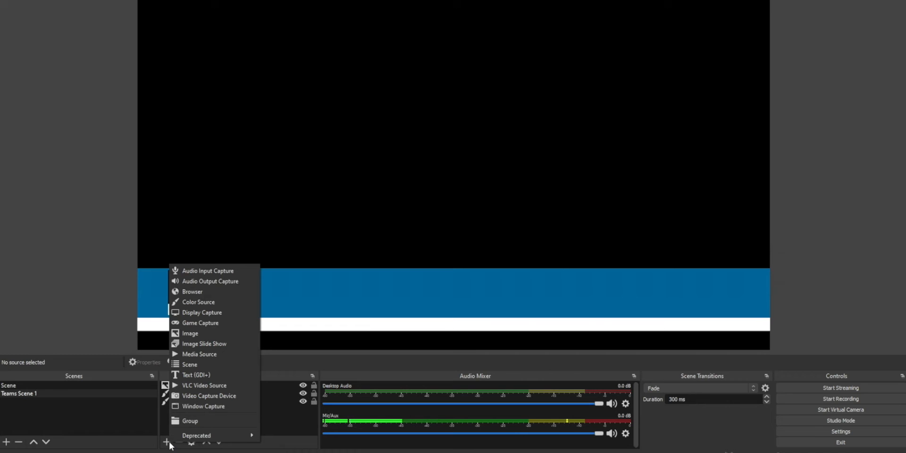
left_click(241, 374)
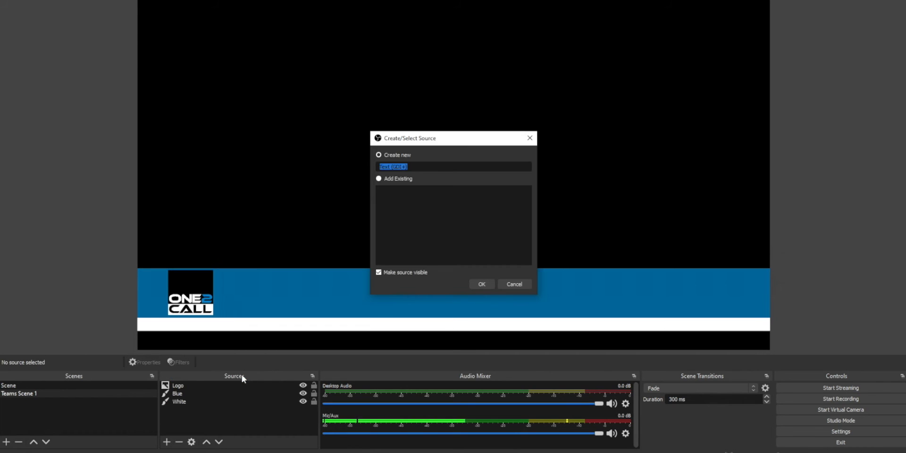
type("Name")
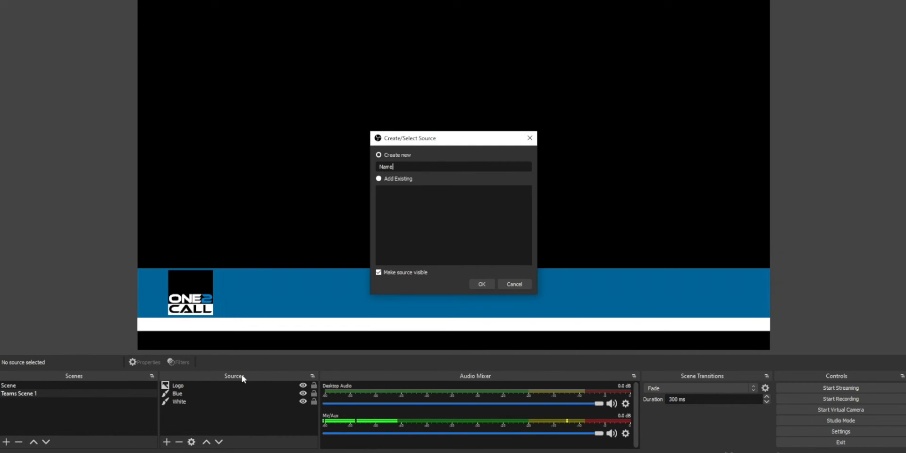
left_click(481, 283)
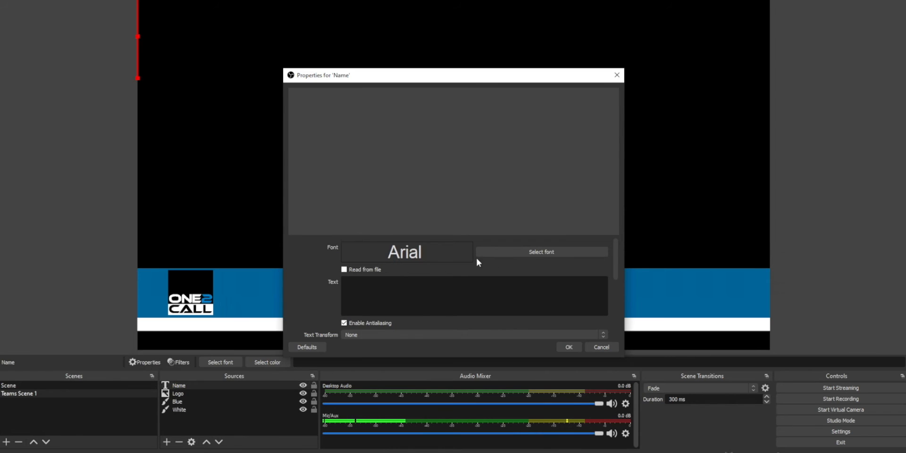
Set the Name text source's font to Roboto Regular and enter the presenter's name as its text.
left_click(540, 252)
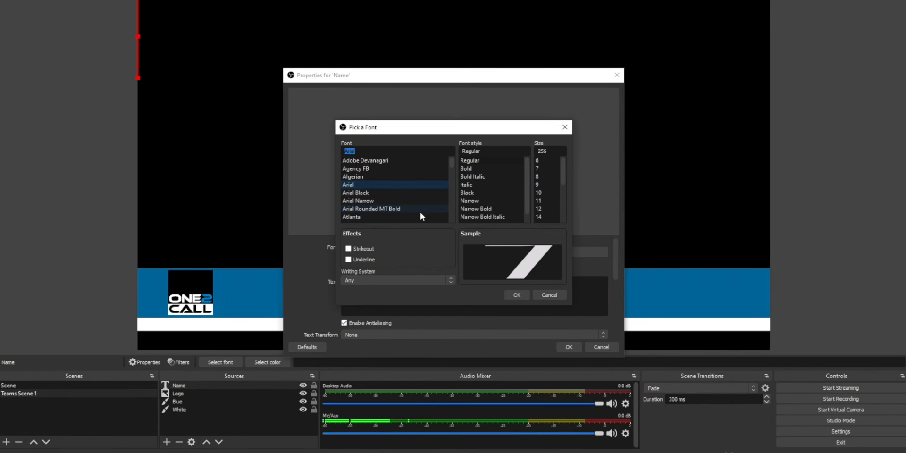
left_click_drag(449, 163, 449, 203)
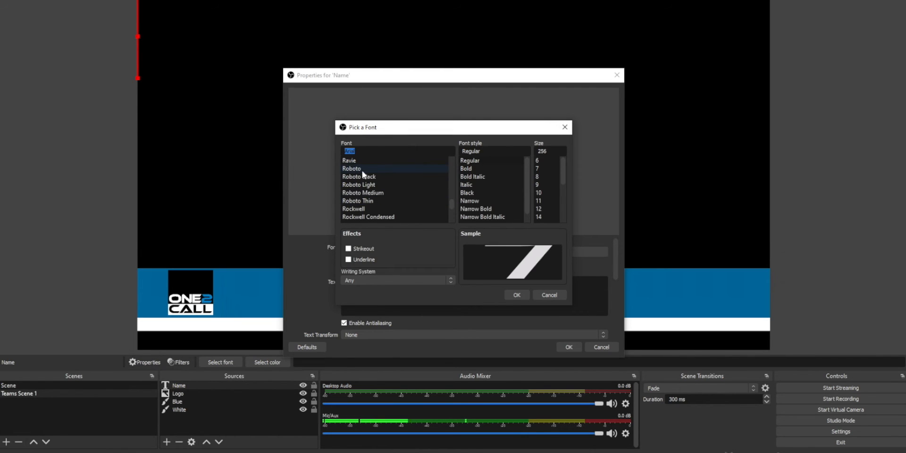
left_click(414, 169)
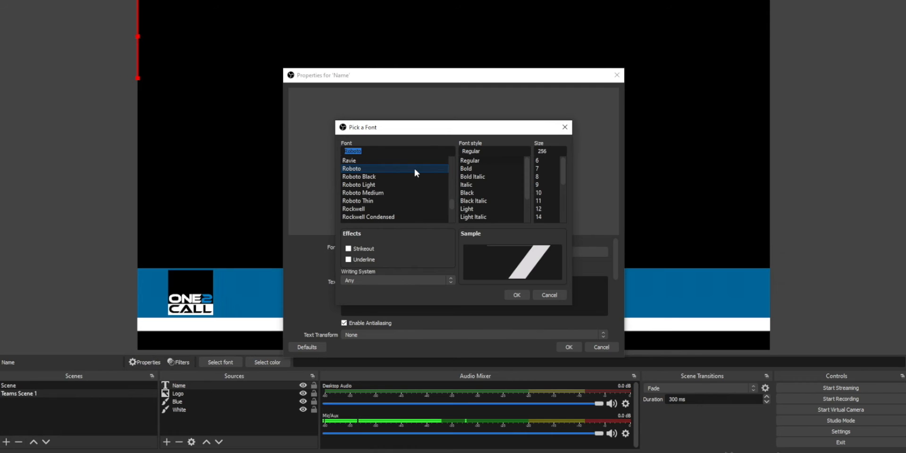
left_click(516, 295)
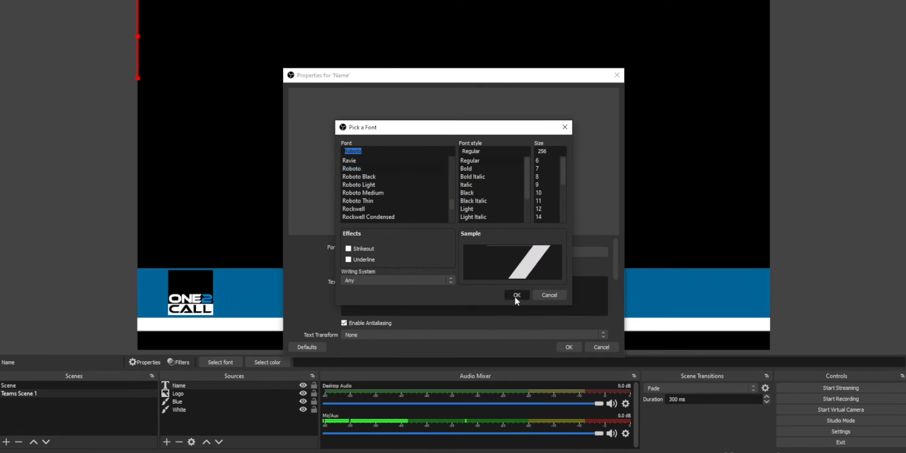
scroll(516, 301, "down", 3)
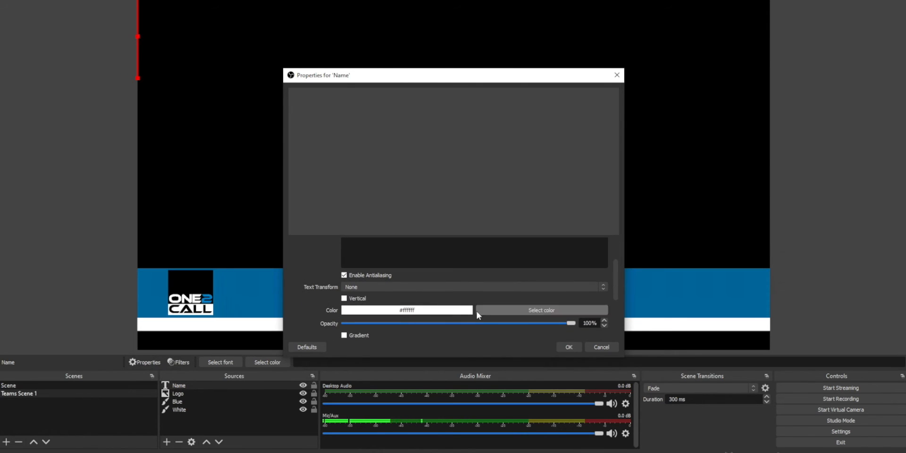
scroll(447, 310, "up", 3)
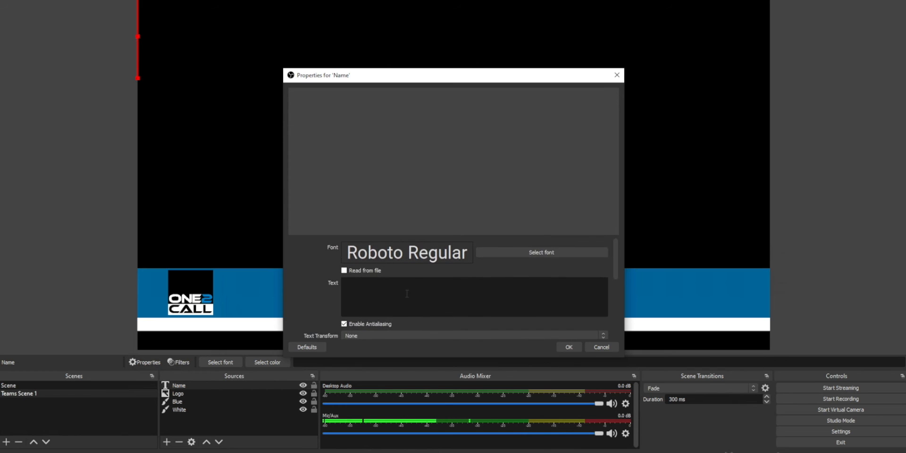
left_click(406, 294)
type("A. J. Redfern")
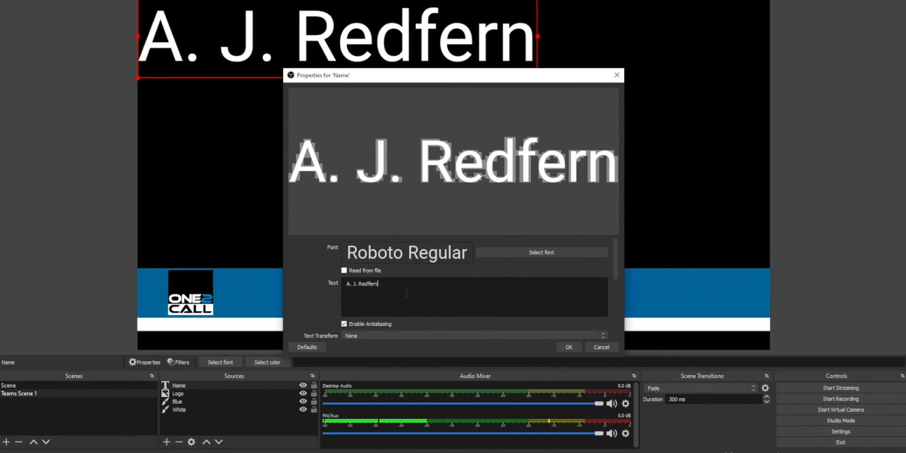
left_click(570, 348)
Move the name text onto the blue bar and scale it down so it sits beside the logo.
left_click_drag(408, 52, 488, 300)
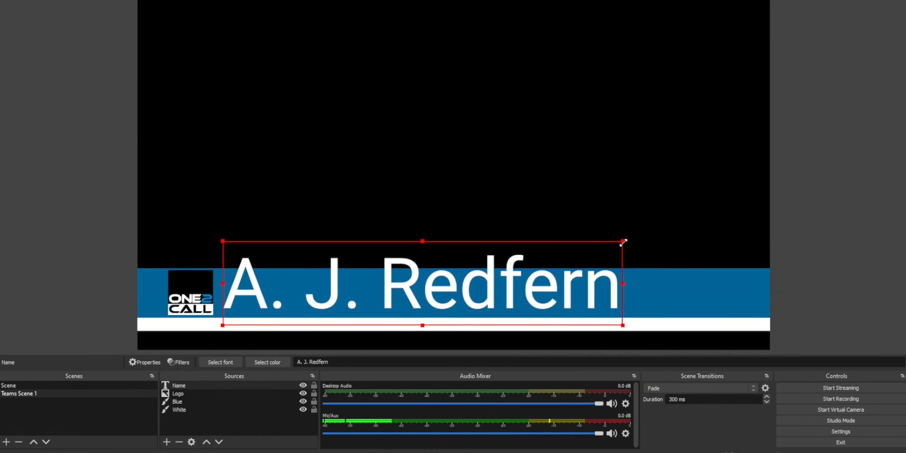
left_click_drag(623, 239, 448, 270)
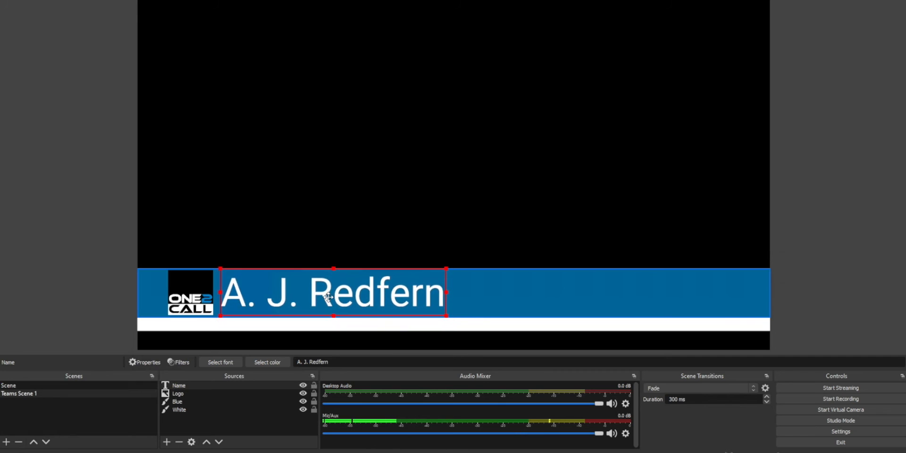
left_click_drag(328, 297, 339, 298)
right_click(282, 383)
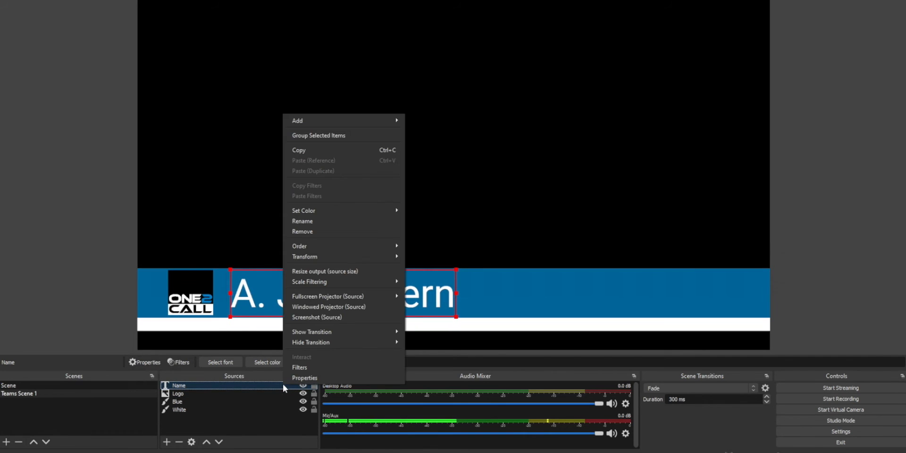
left_click(327, 378)
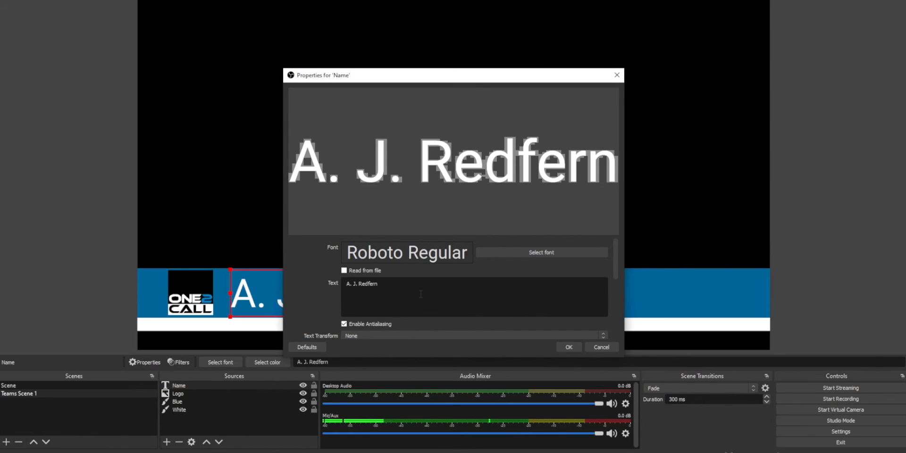
left_click(568, 348)
Add a Text (GDI+) source named Contact.
left_click(167, 442)
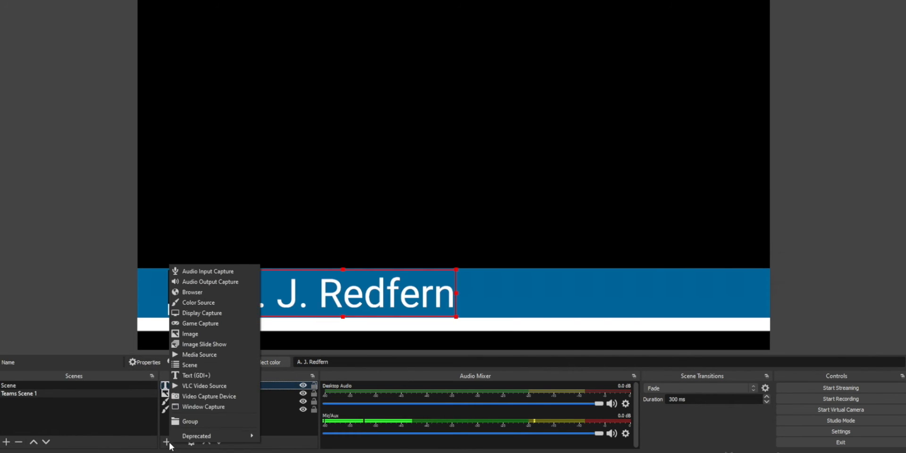
left_click(214, 375)
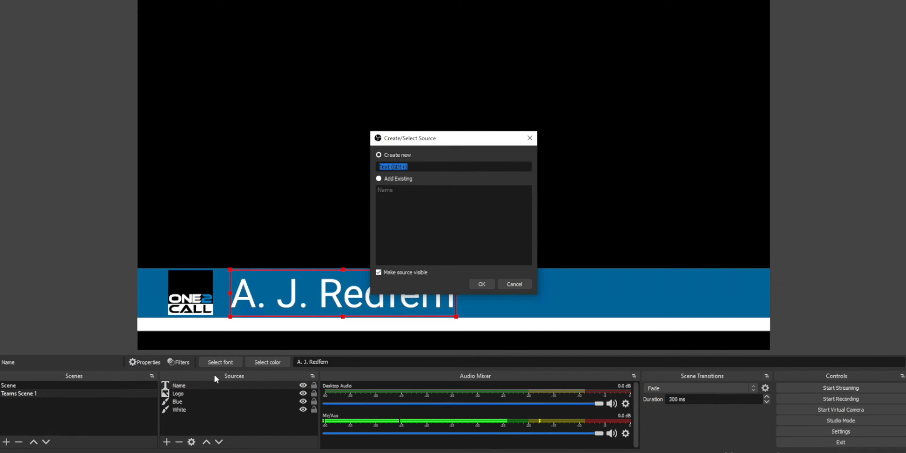
type("Contact")
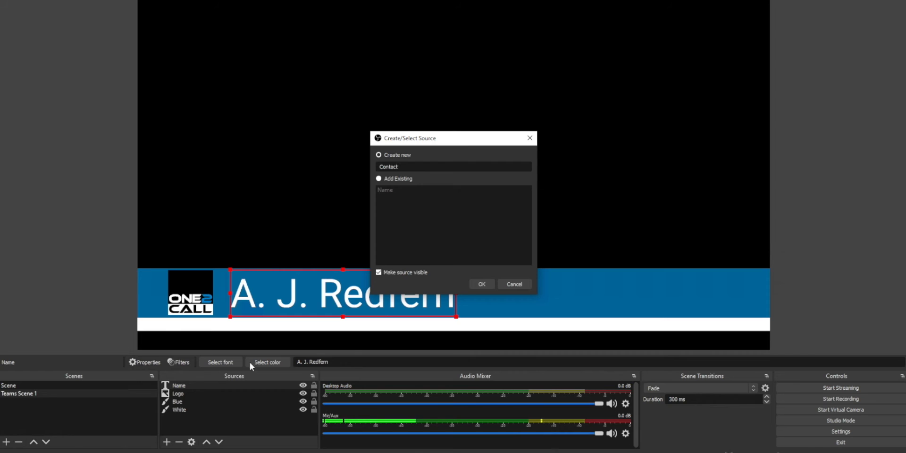
left_click(481, 285)
left_click(561, 252)
left_click_drag(452, 163, 454, 213)
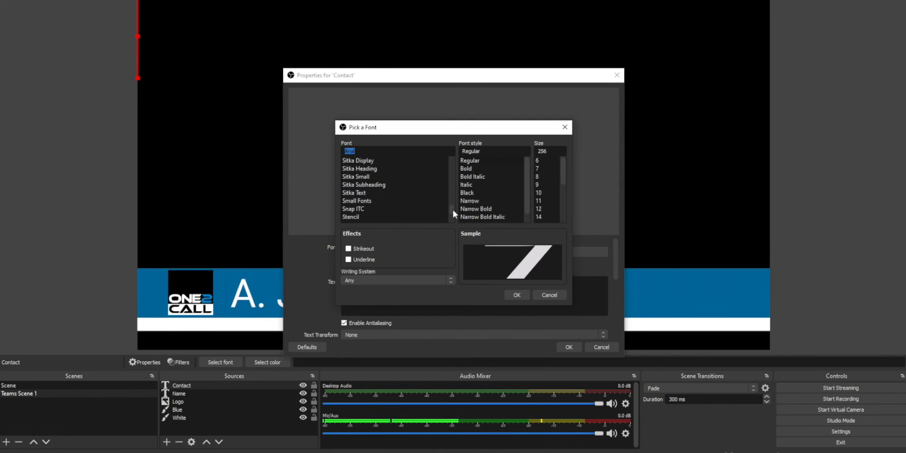
left_click(396, 185)
left_click(517, 295)
left_click(442, 297)
type("www.one2ca")
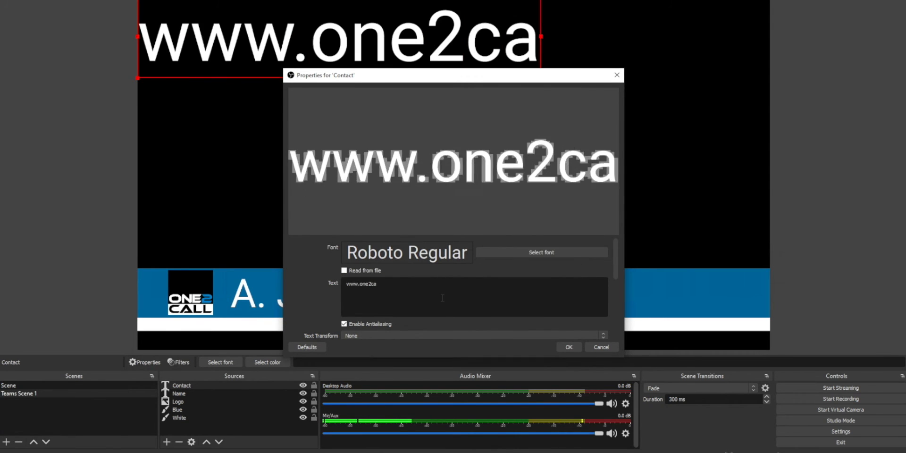
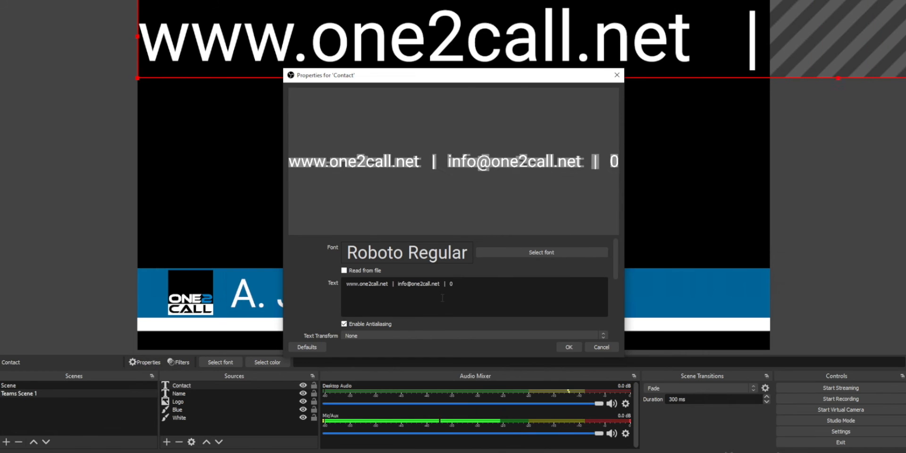
Copy the whole contact line and paste it twice so the text repeats three times.
key("ctrl+a")
key("ctrl+c")
key("End")
key("ctrl+v")
key("ctrl+v")
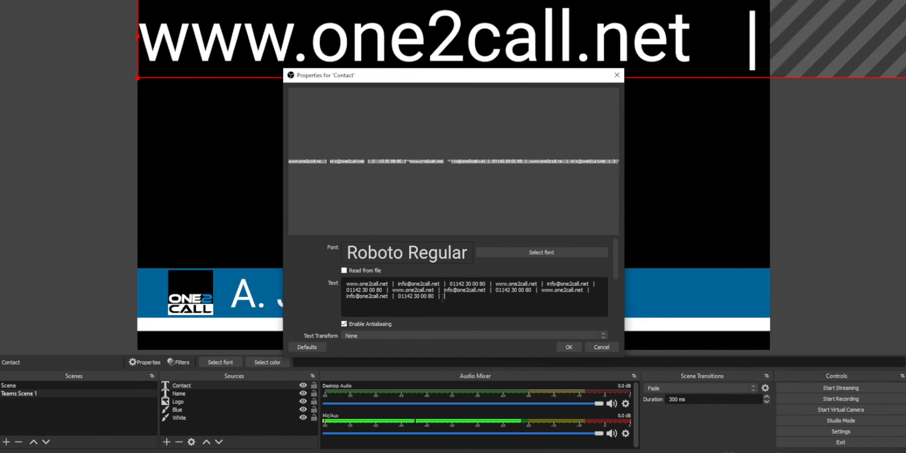
scroll(519, 307, "down", 3)
left_click(568, 347)
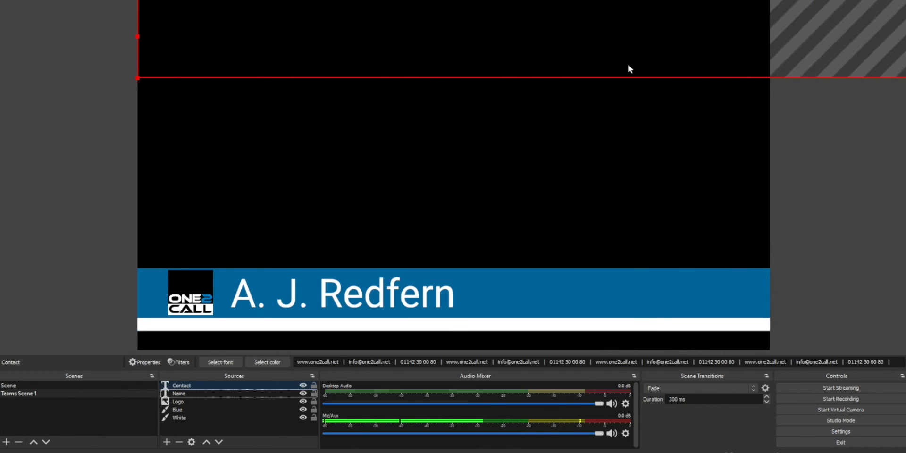
Move the contact text onto the white bar and reduce its font size.
left_click_drag(629, 69, 630, 311)
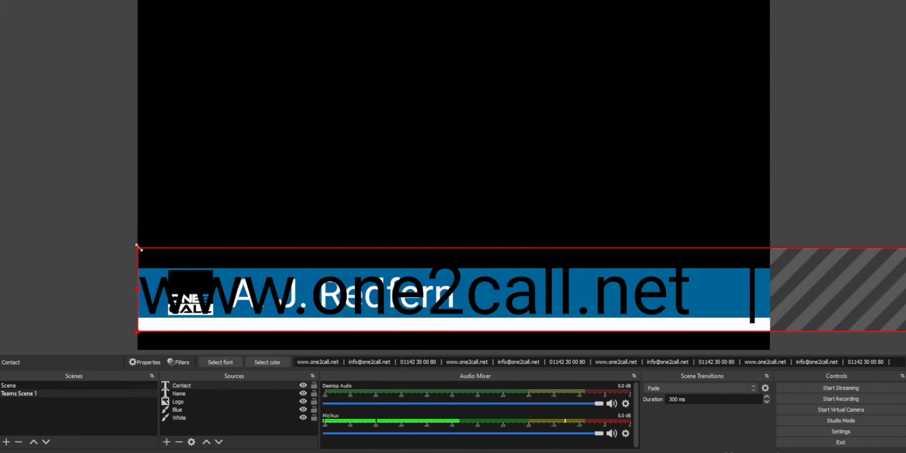
double_click(189, 385)
left_click(552, 254)
left_click(541, 184)
left_click(523, 294)
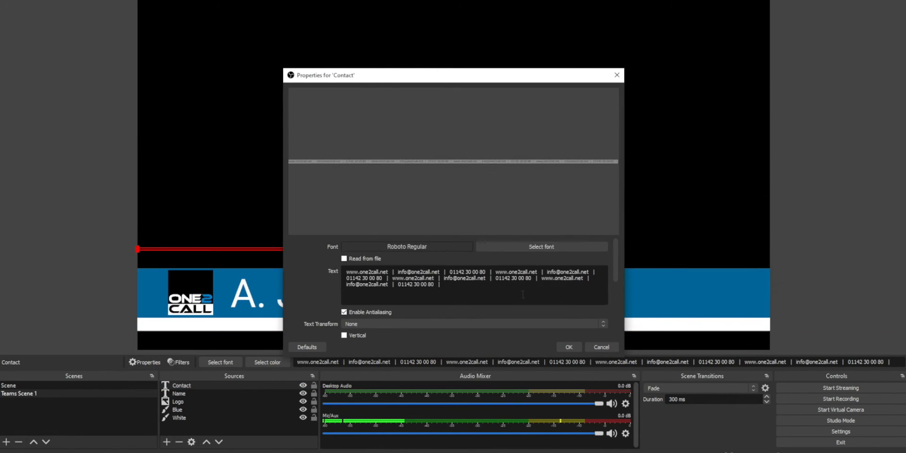
left_click(541, 246)
left_click(547, 208)
left_click(522, 294)
left_click(569, 346)
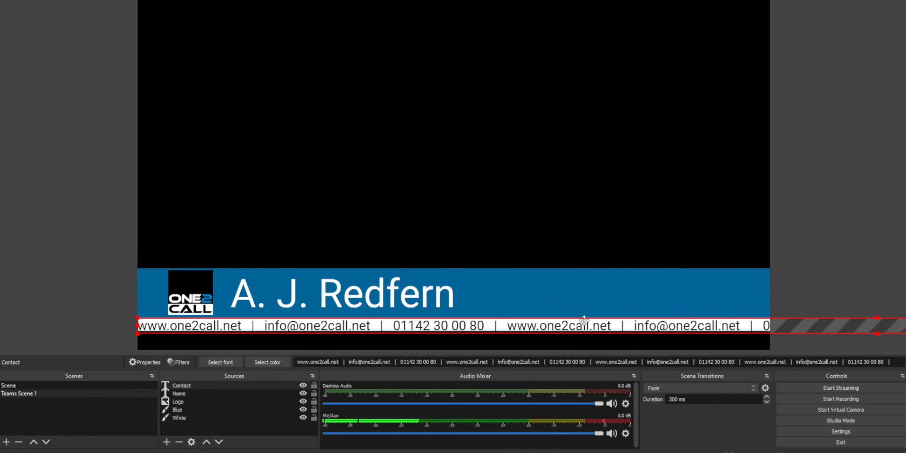
Reduce the contact text's font size further so it fits within the white bar.
double_click(583, 320)
left_click(541, 246)
left_click(546, 200)
left_click(523, 295)
left_click(569, 347)
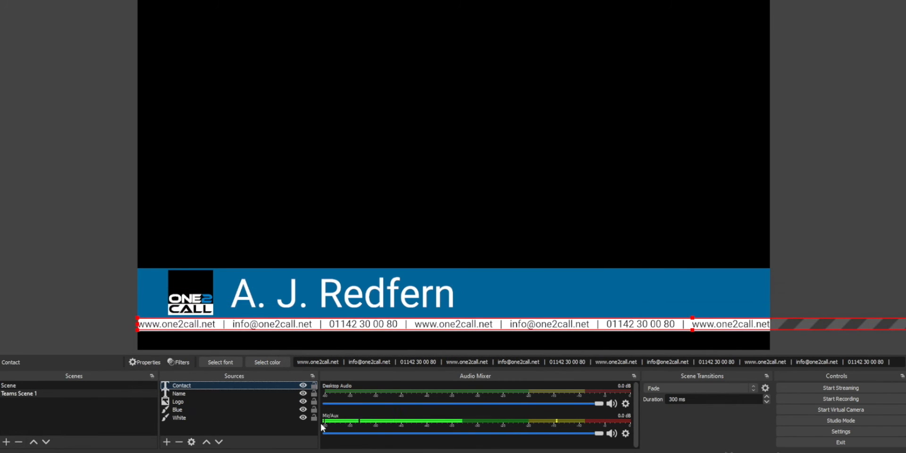
Add a Scroll filter to the Contact source with a horizontal speed of about 41.
right_click(263, 387)
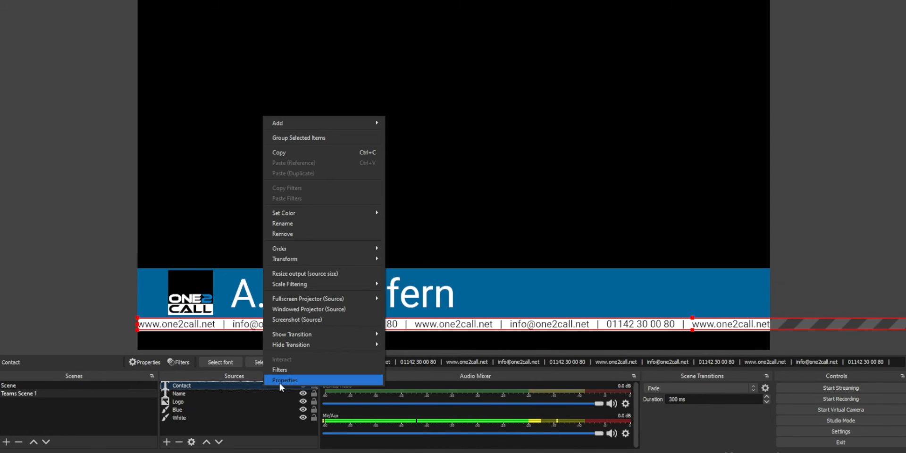
left_click(300, 371)
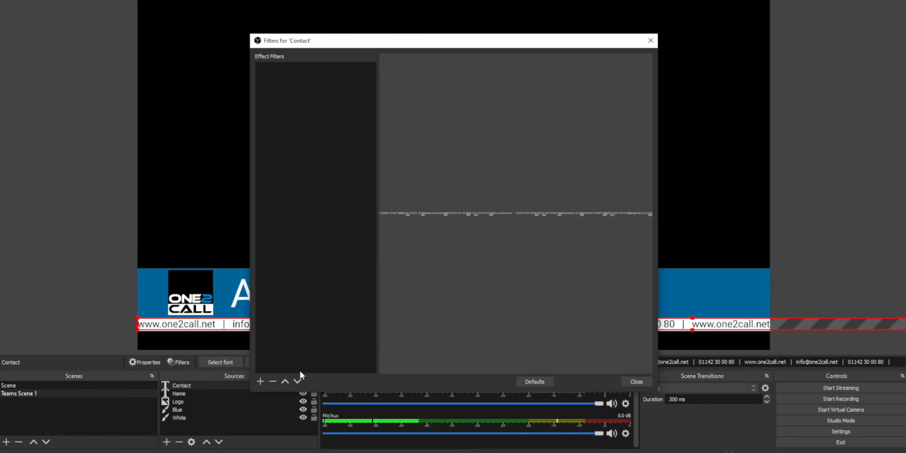
left_click(260, 381)
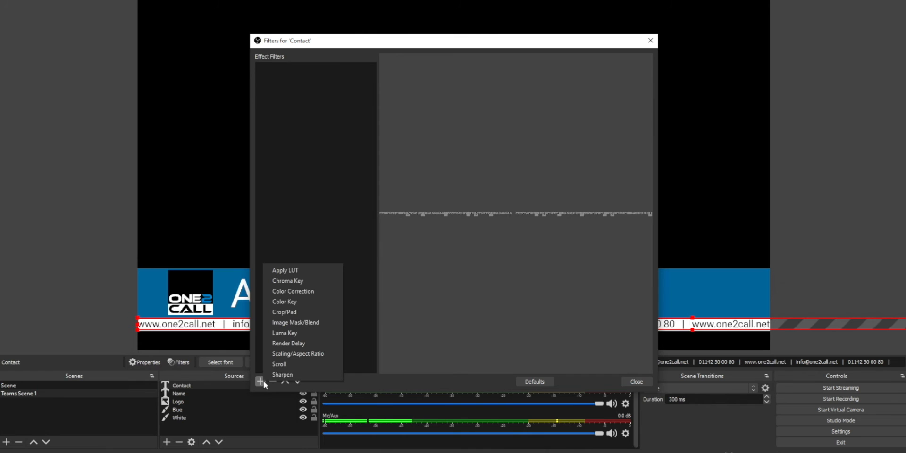
left_click(315, 366)
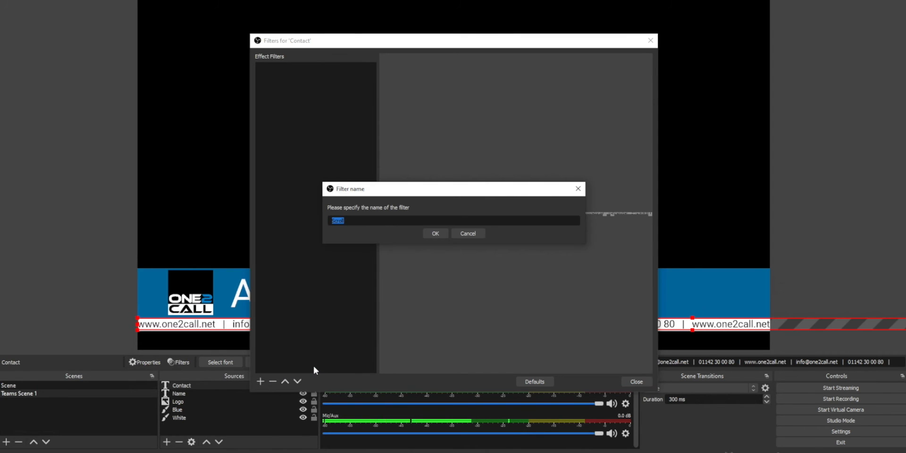
left_click(435, 233)
left_click_drag(518, 265, 528, 269)
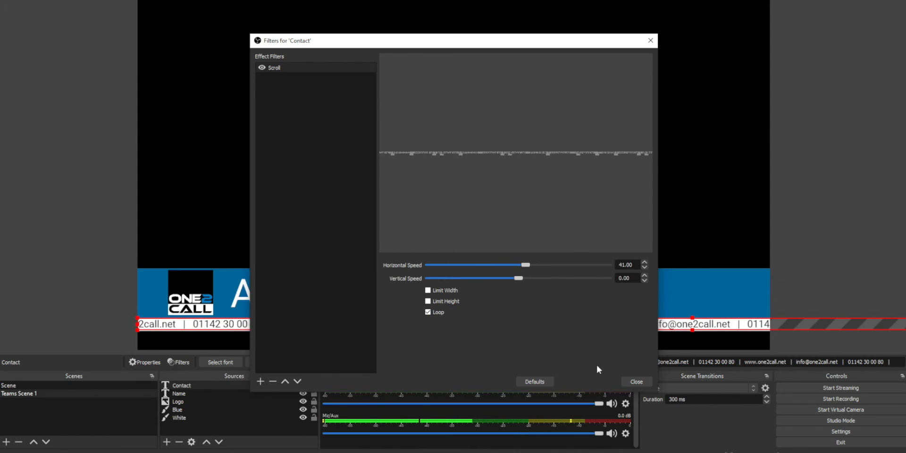
left_click(636, 381)
Select all five sources and group them into a group named Contact Bar.
left_click(203, 417)
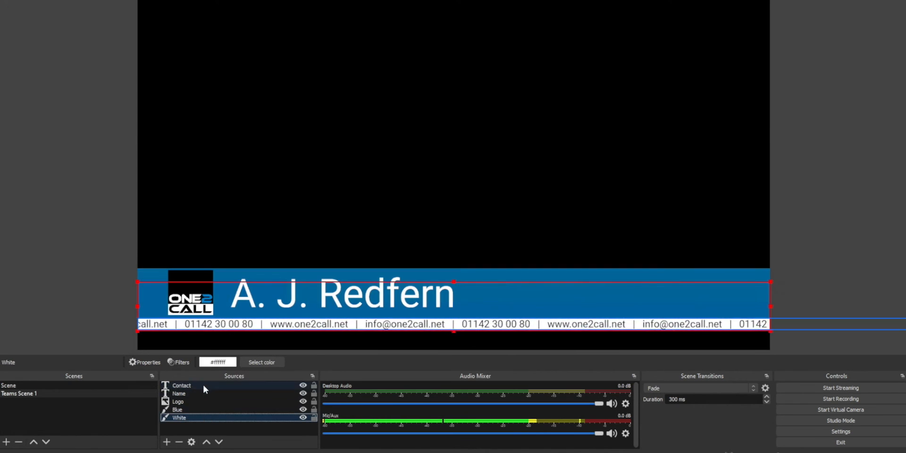
left_click(203, 384, "shift")
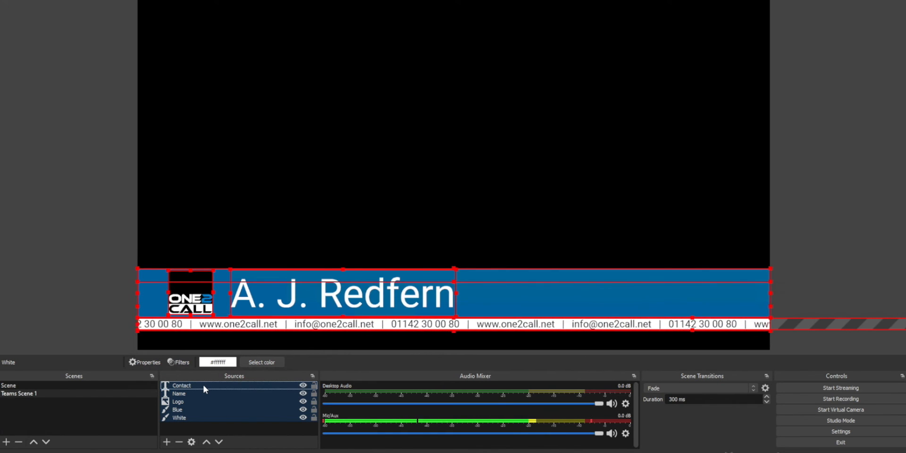
right_click(203, 384)
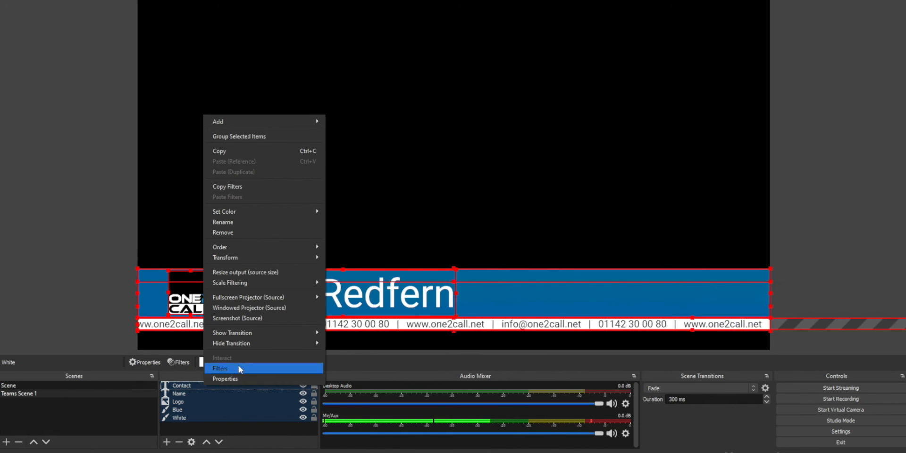
left_click(256, 137)
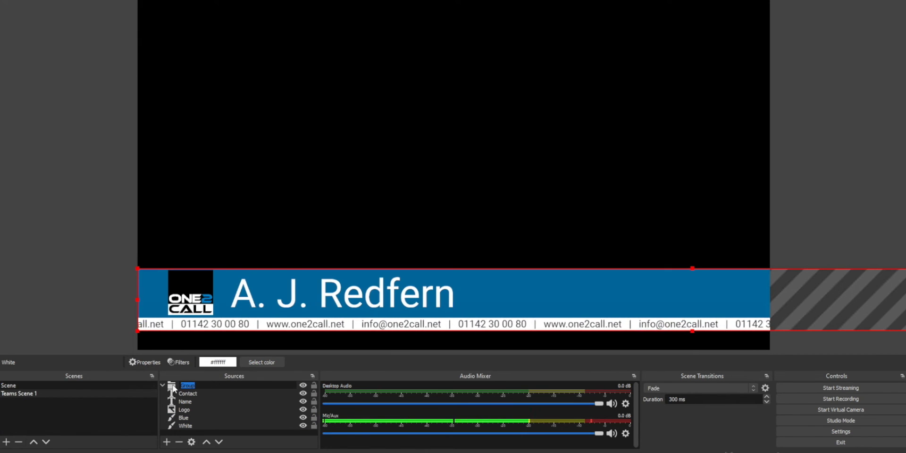
type("Contact Bar")
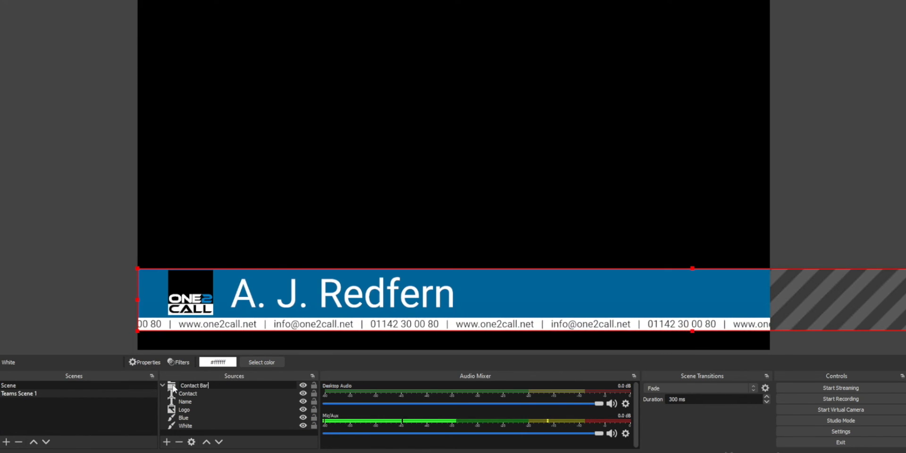
key("Return")
Collapse the Contact Bar group and add White Box (400 × 600), Blue Box and Title sources to form a Videos side panel.
left_click(162, 385)
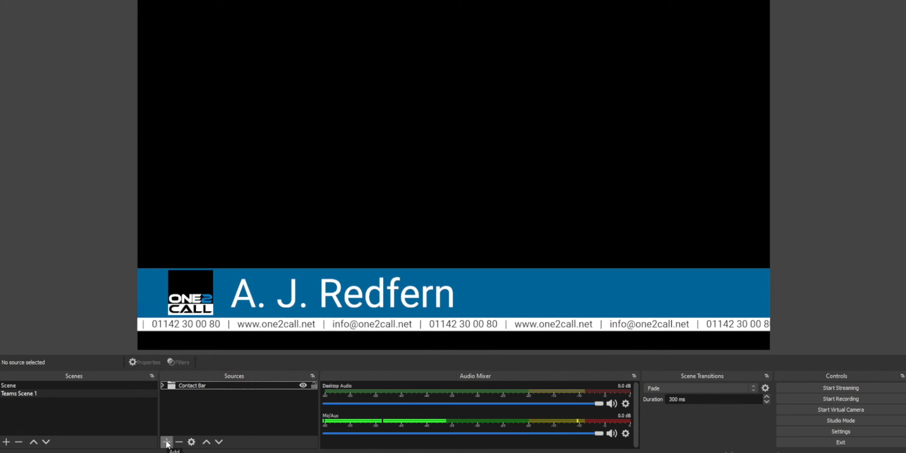
left_click(167, 442)
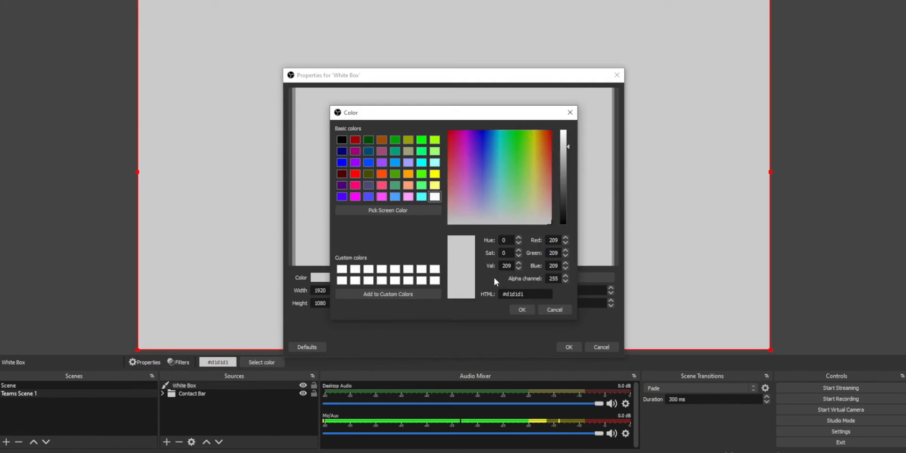
left_click(522, 307)
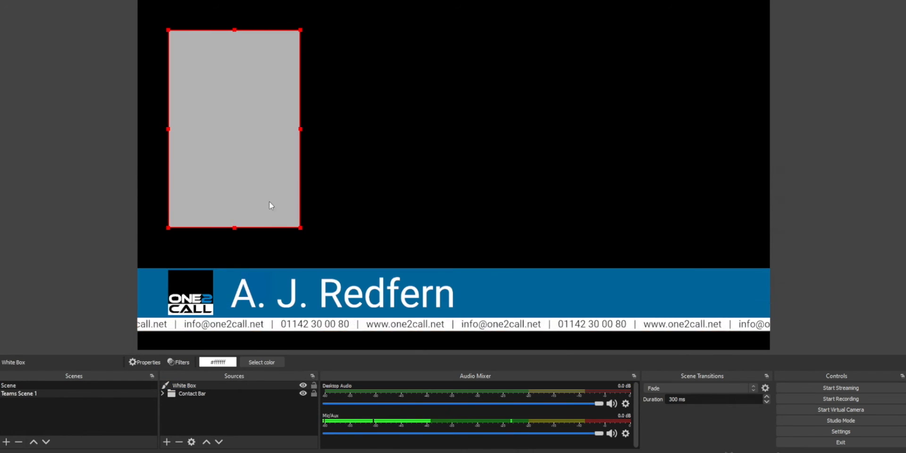
left_click(167, 442)
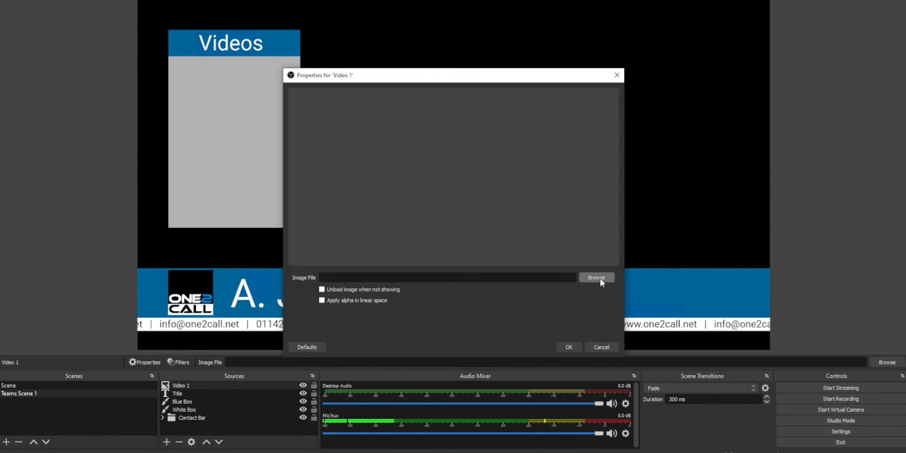
left_click(598, 278)
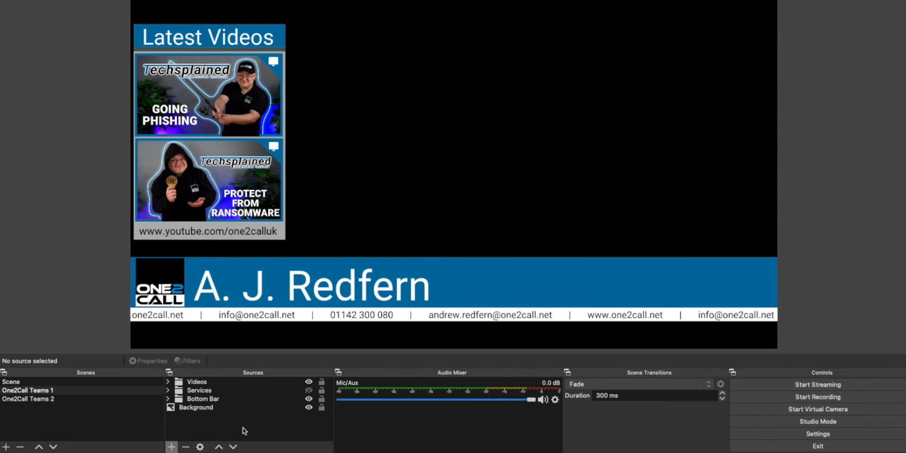
Add a Video Capture Device source named Logitech C922 using the C922 Pro Stream Webcam device.
left_click(172, 446)
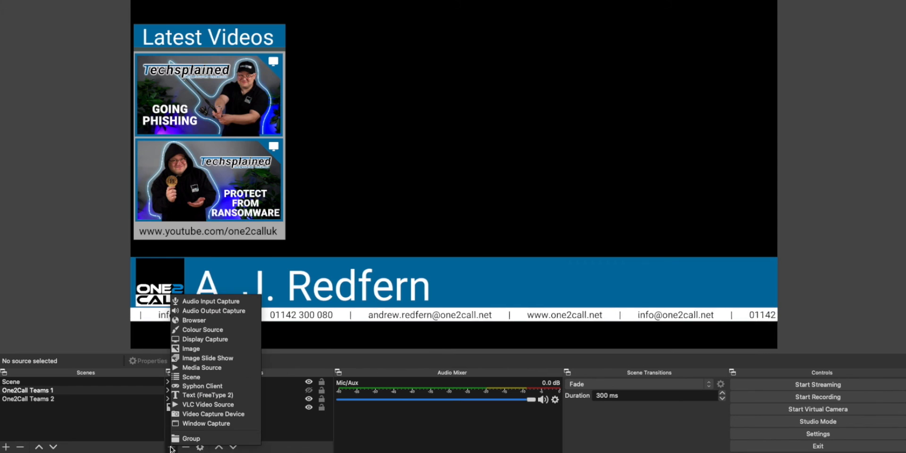
left_click(245, 413)
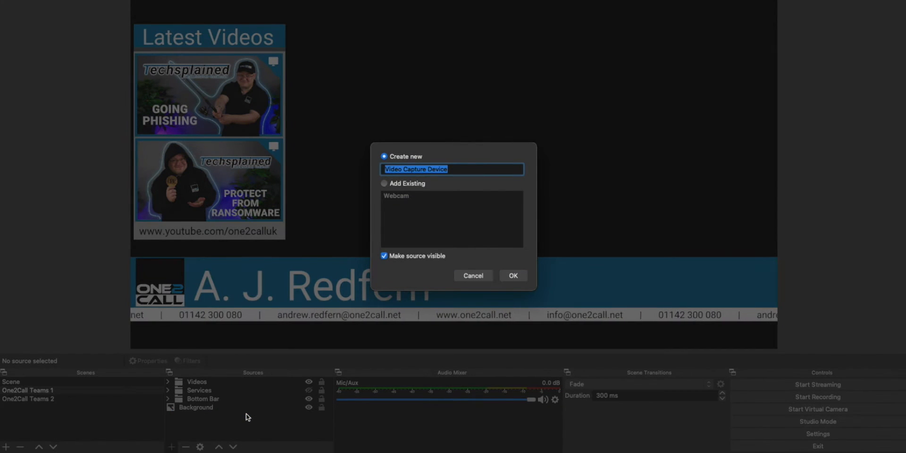
type("Logitech")
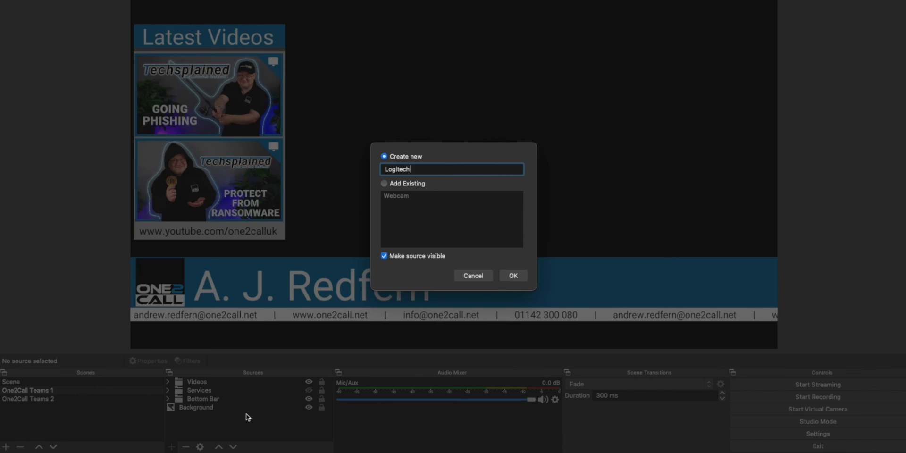
type(" C922")
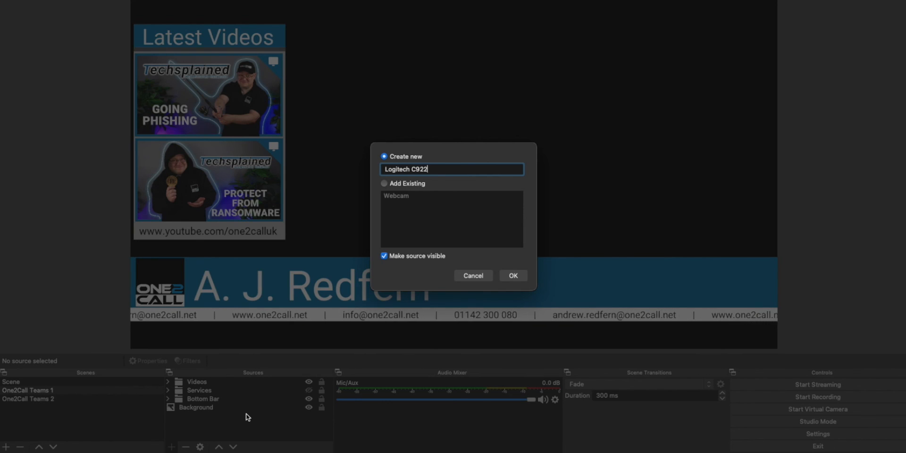
left_click(510, 277)
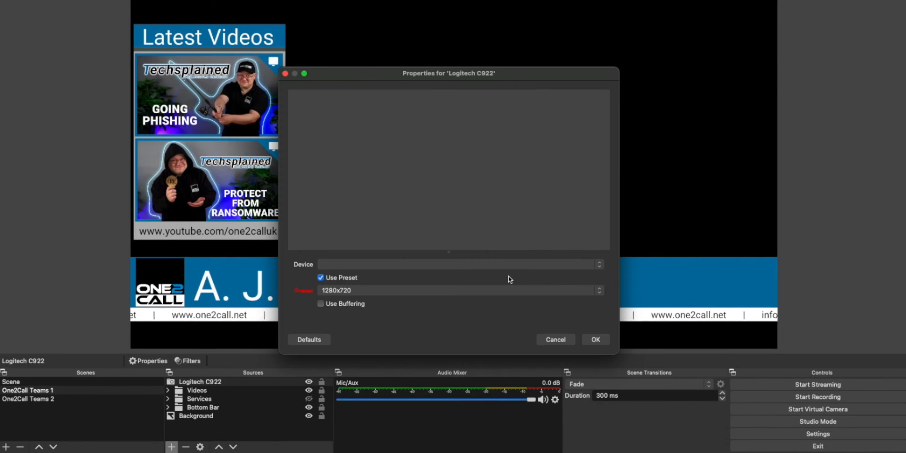
left_click(599, 265)
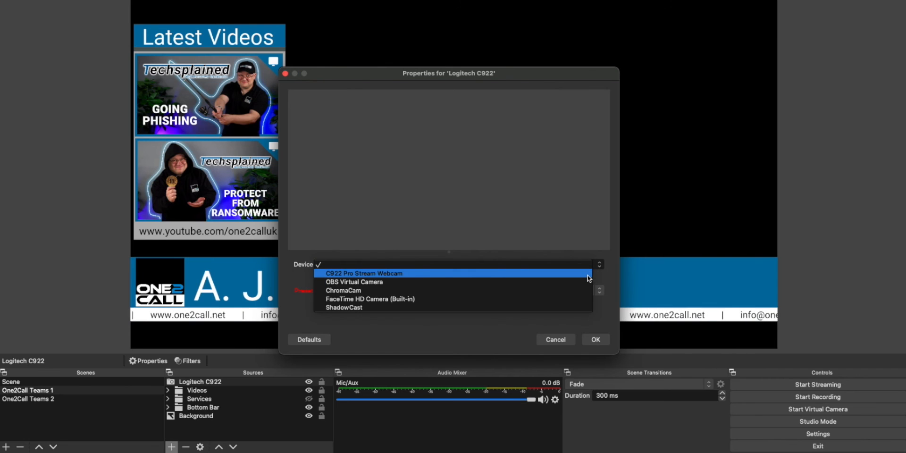
left_click(589, 279)
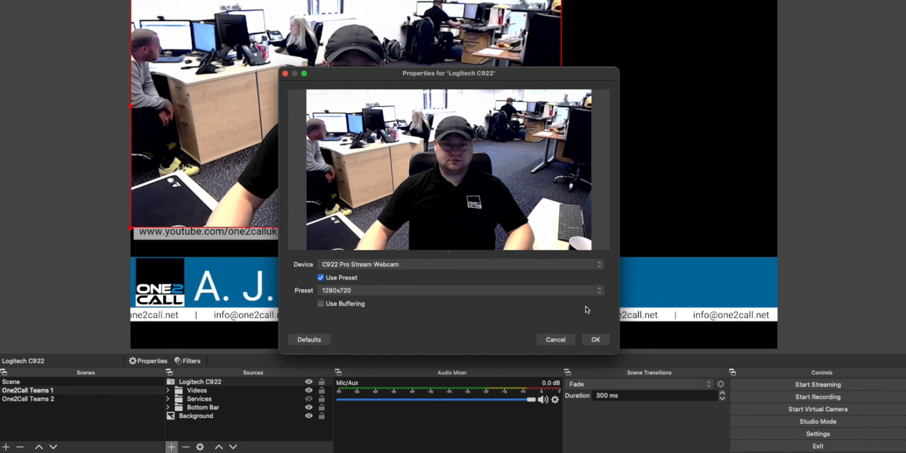
left_click(593, 341)
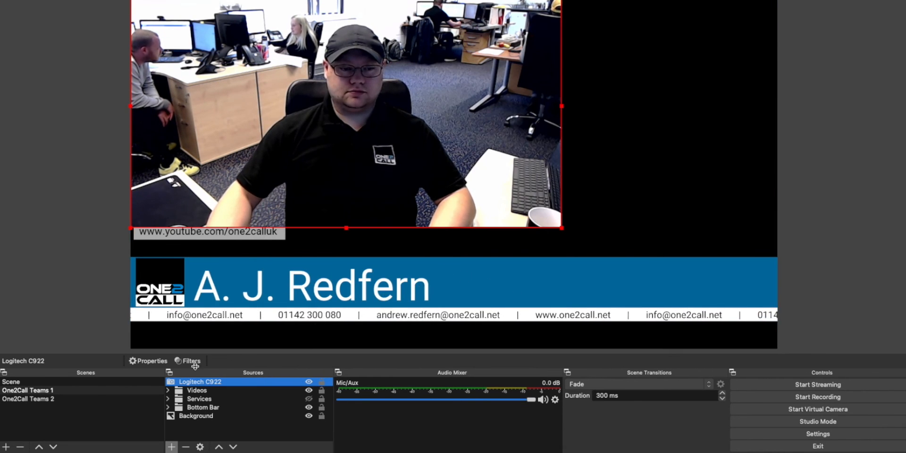
Move the Logitech C922 source beneath the overlay groups and stretch it to fill the whole canvas.
left_click_drag(176, 383, 171, 409)
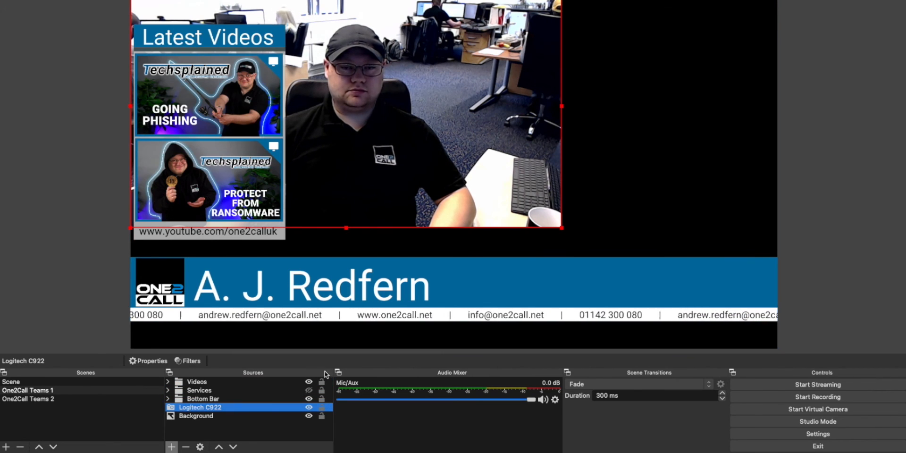
left_click_drag(562, 229, 655, 225)
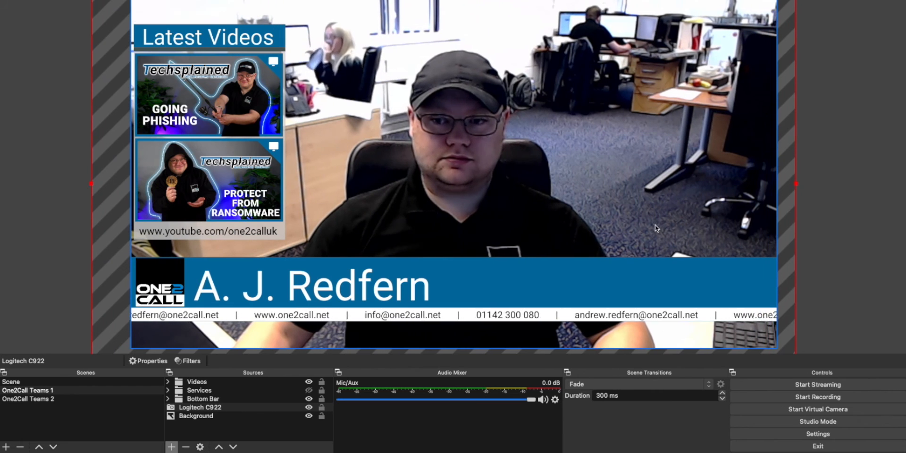
left_click(822, 222)
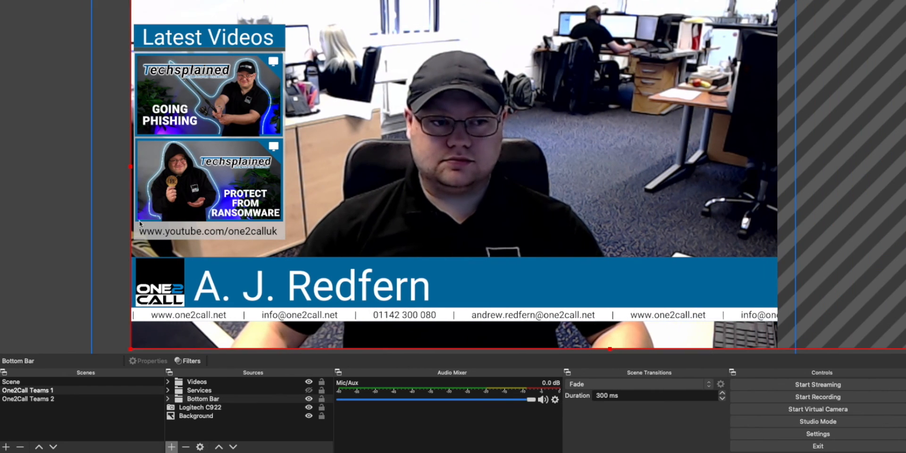
left_click(72, 216)
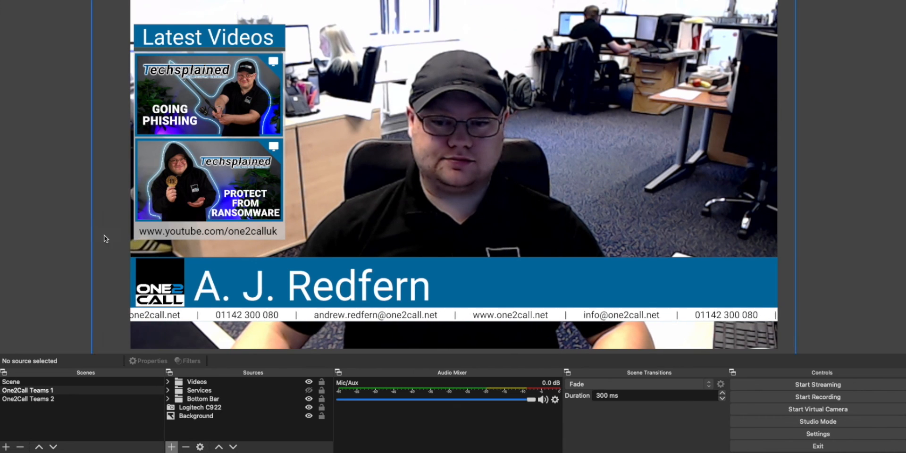
Start the OBS virtual camera, then in Teams device settings choose OBS Virtual Camera as the camera.
left_click(771, 409)
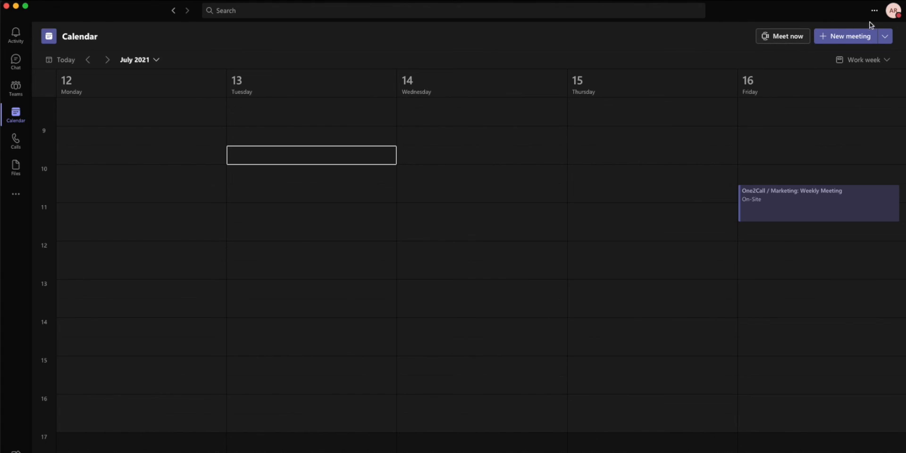
left_click(875, 12)
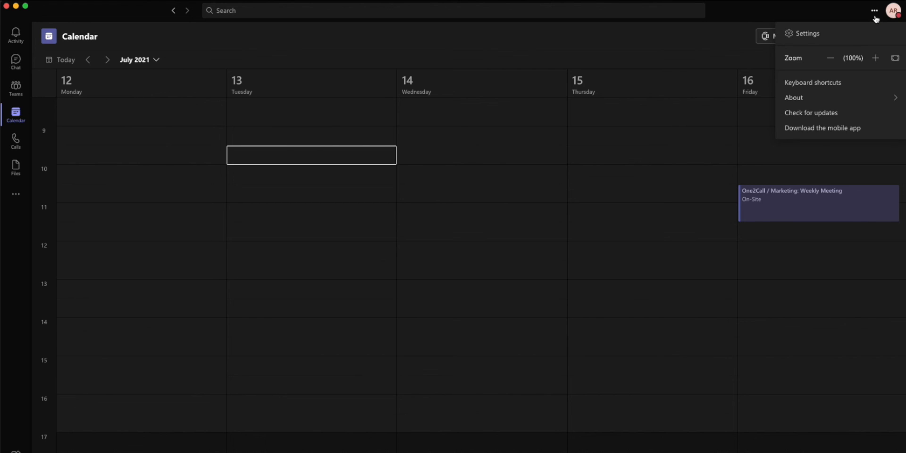
left_click(829, 37)
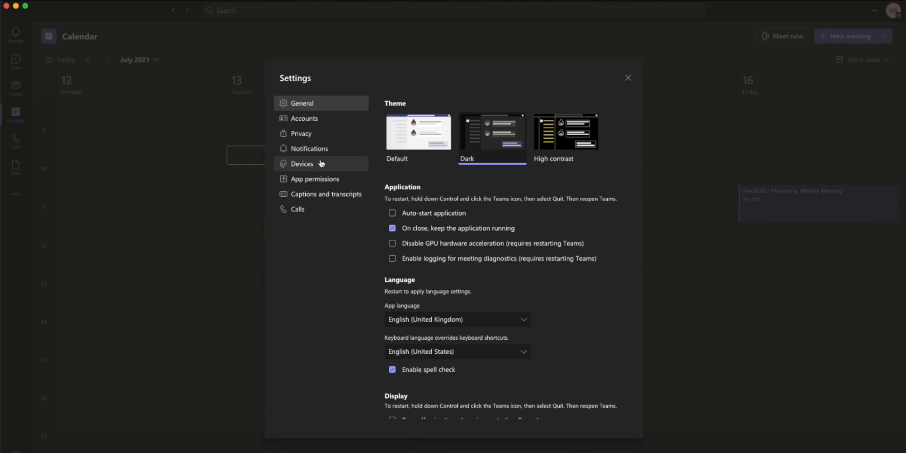
left_click(321, 163)
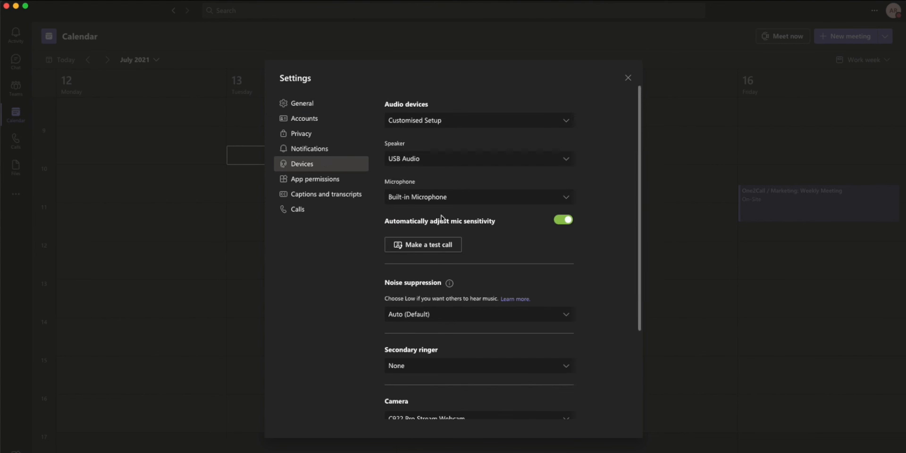
scroll(590, 267, "down", 3)
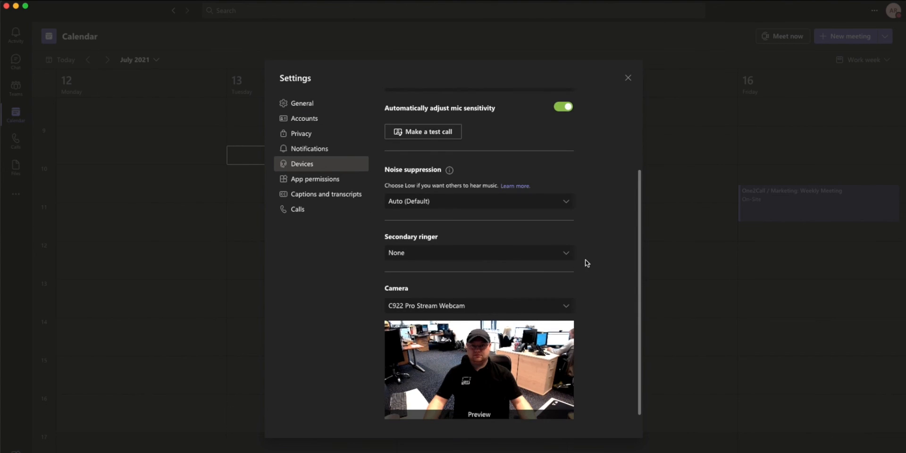
left_click(568, 307)
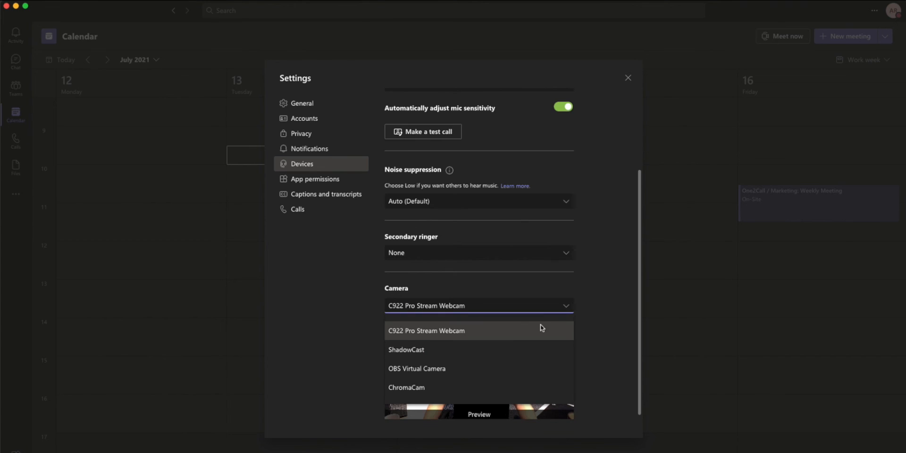
left_click(477, 367)
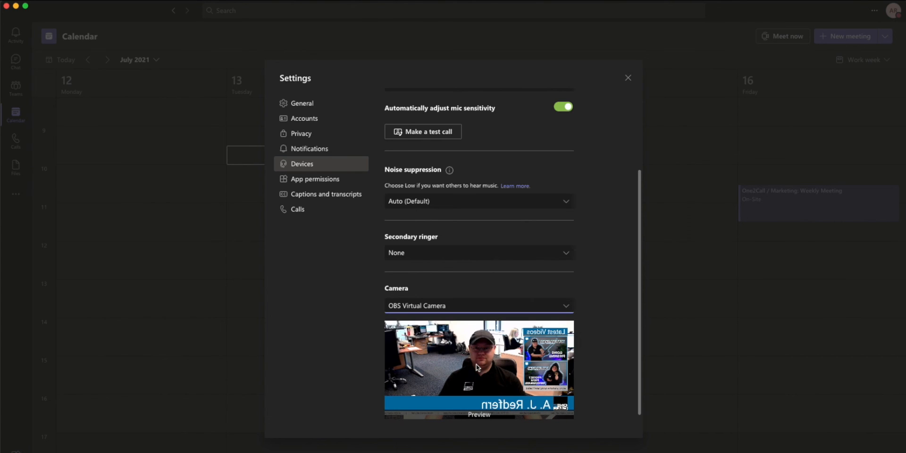
left_click(627, 78)
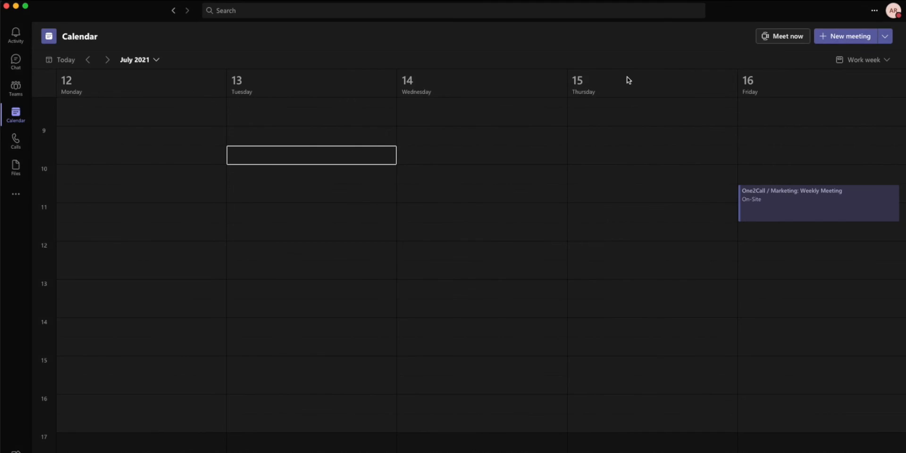
Start an instant Teams meeting and join it with the virtual camera video.
left_click(781, 39)
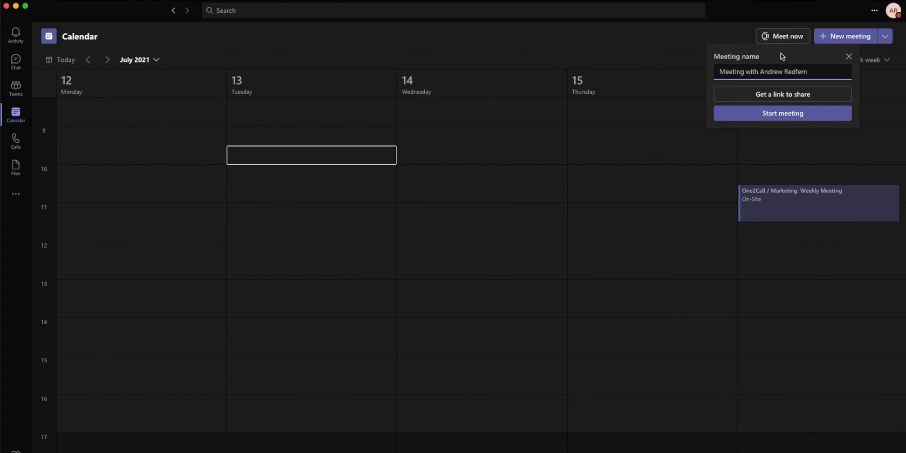
left_click(782, 114)
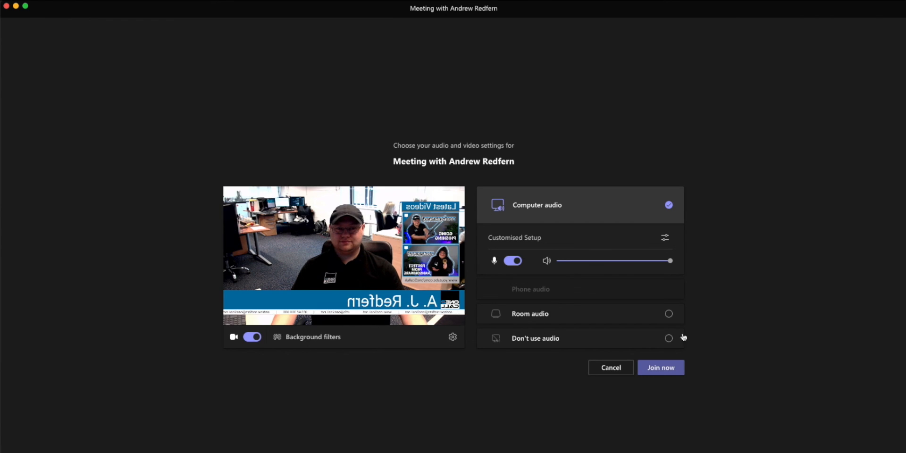
left_click(680, 369)
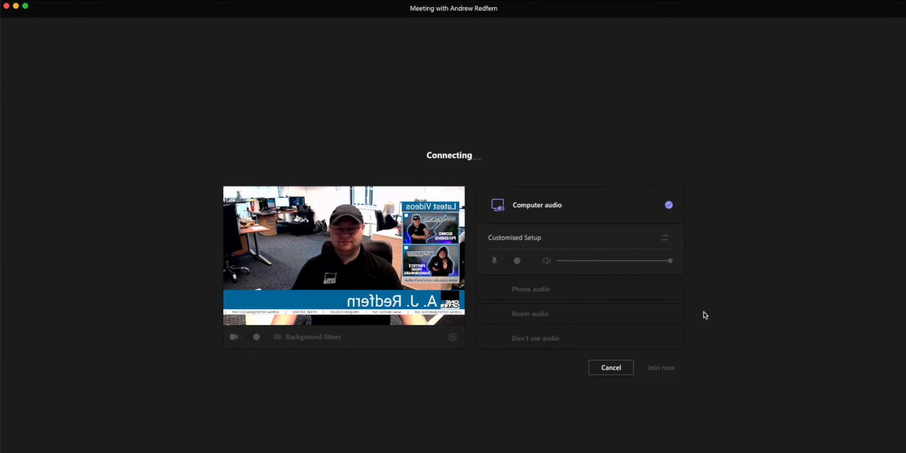